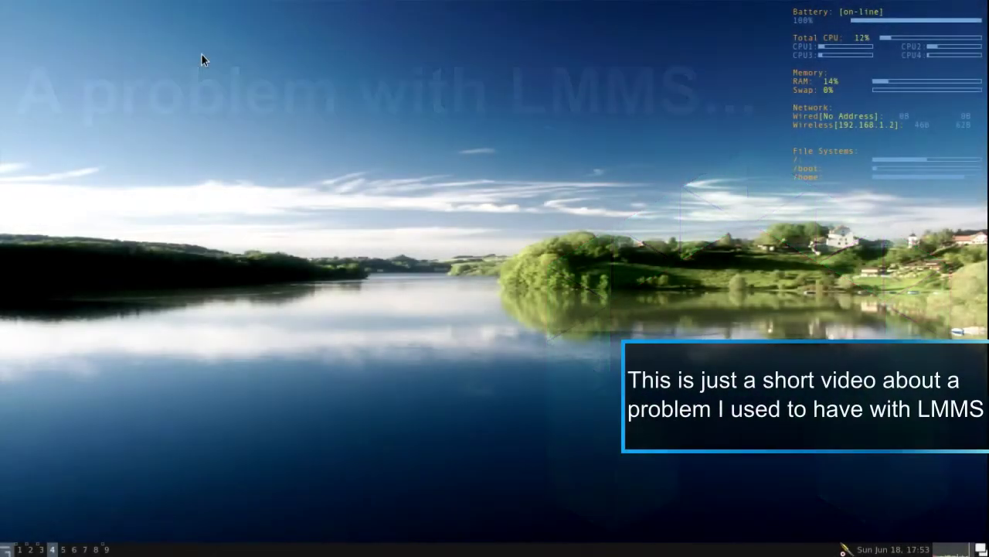
- Launch lmms from dmenu, decline creating its working directory, and accept the first-run settings
key("alt+p")
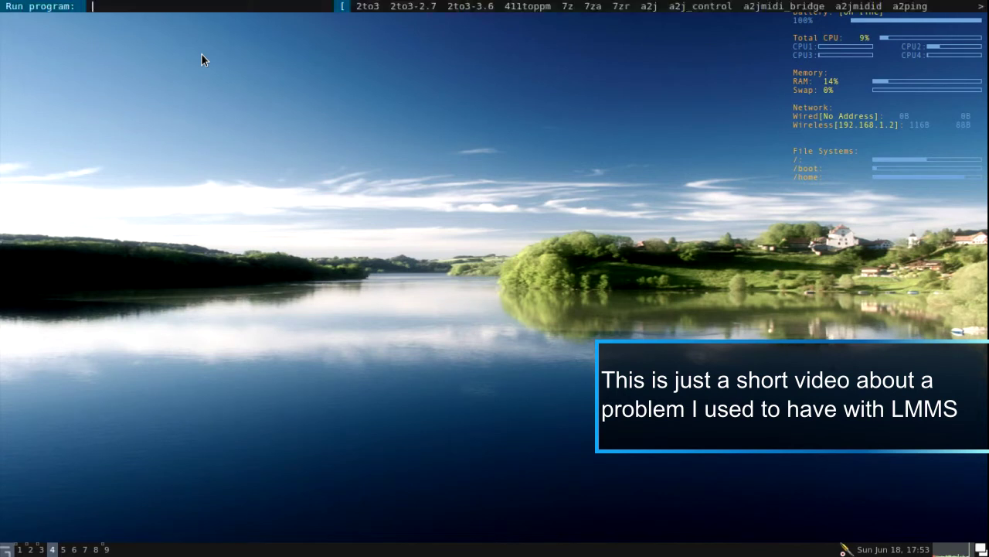
type("lmms")
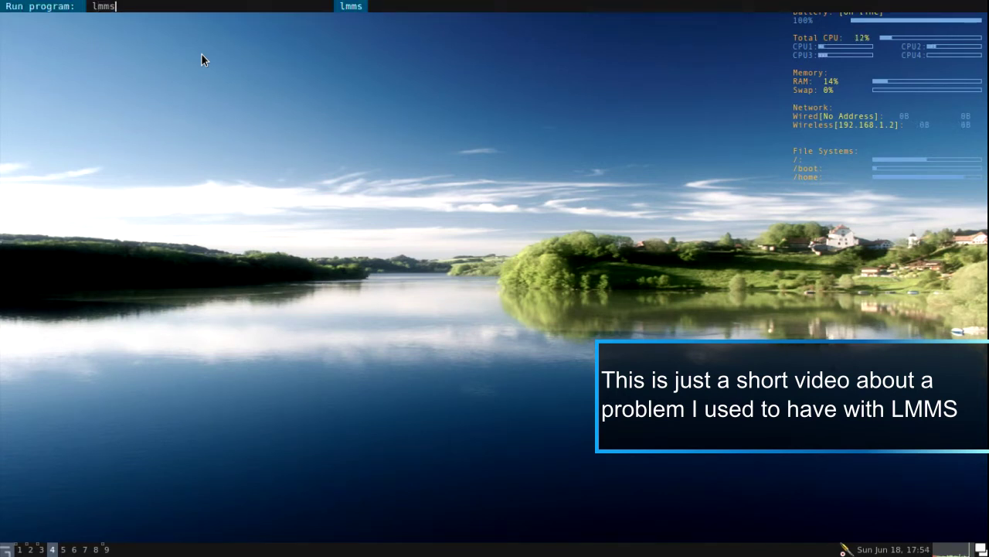
key("Return")
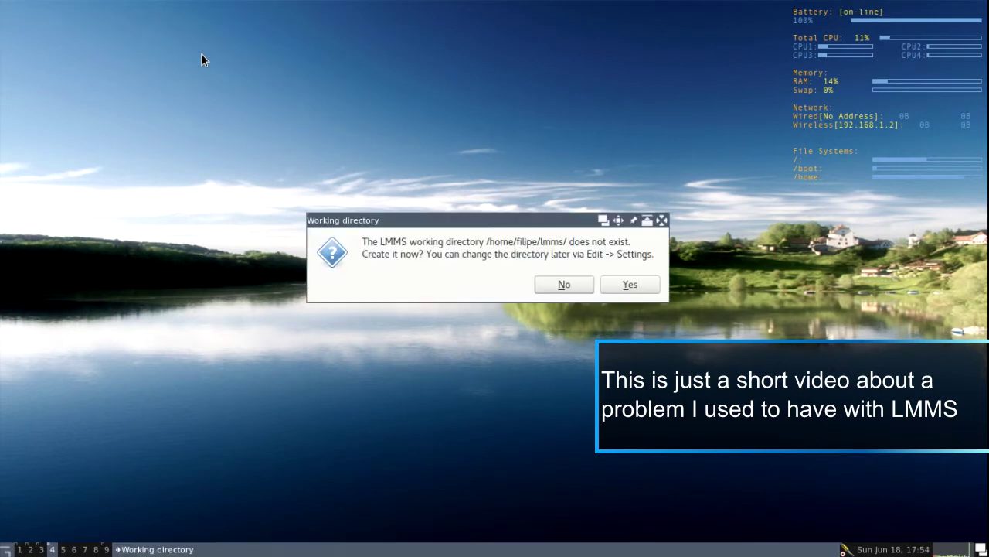
left_click(589, 286)
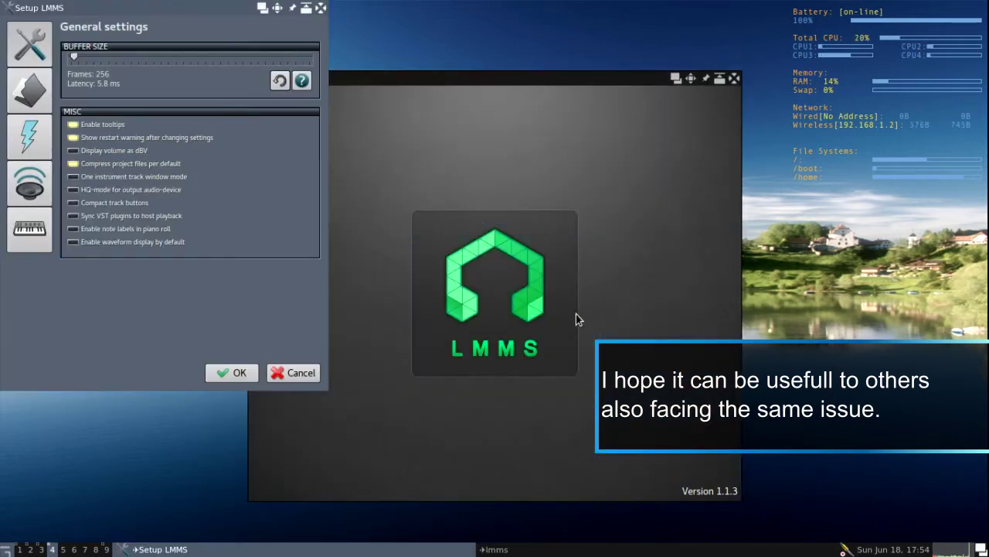
left_click(221, 376)
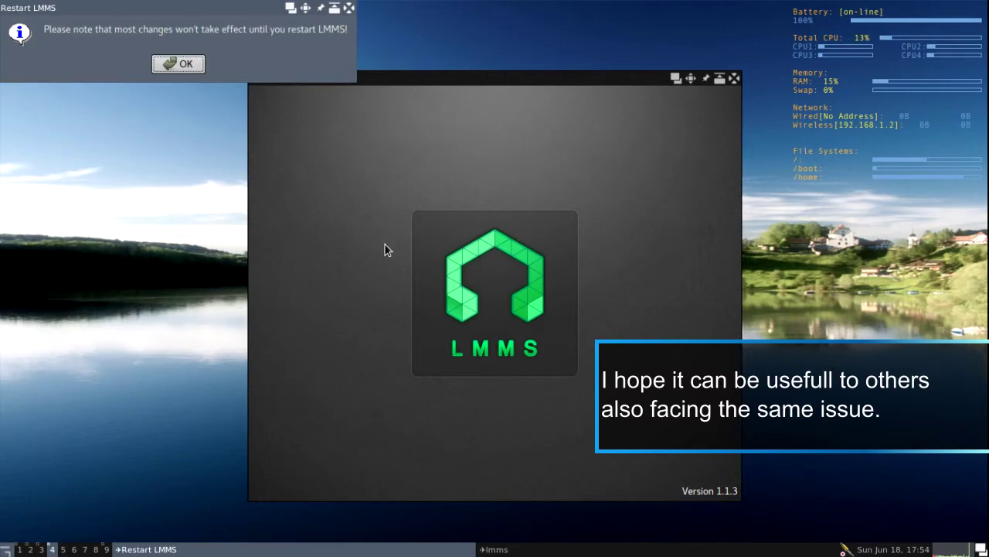
- Drag the Mallets instrument plugin into the Song-Editor and dismiss the missing STK files error
left_click(193, 68)
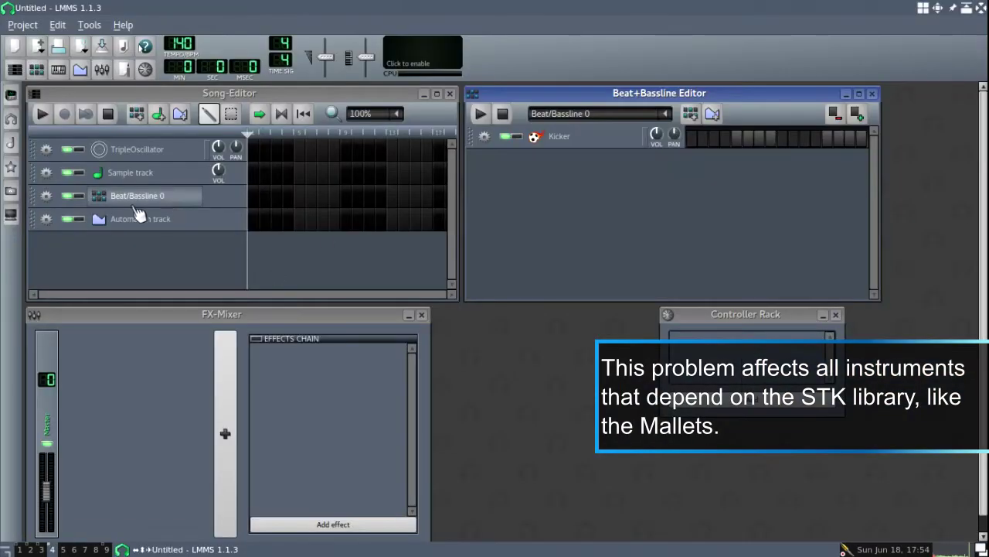
left_click(11, 117)
left_click(11, 94)
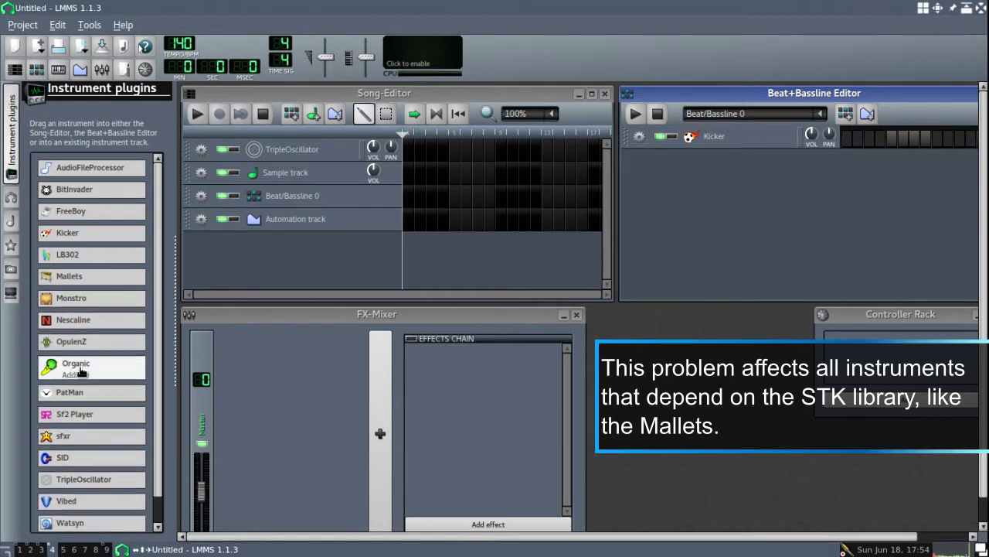
mouse_move(89, 289)
left_click_drag(89, 288, 232, 271)
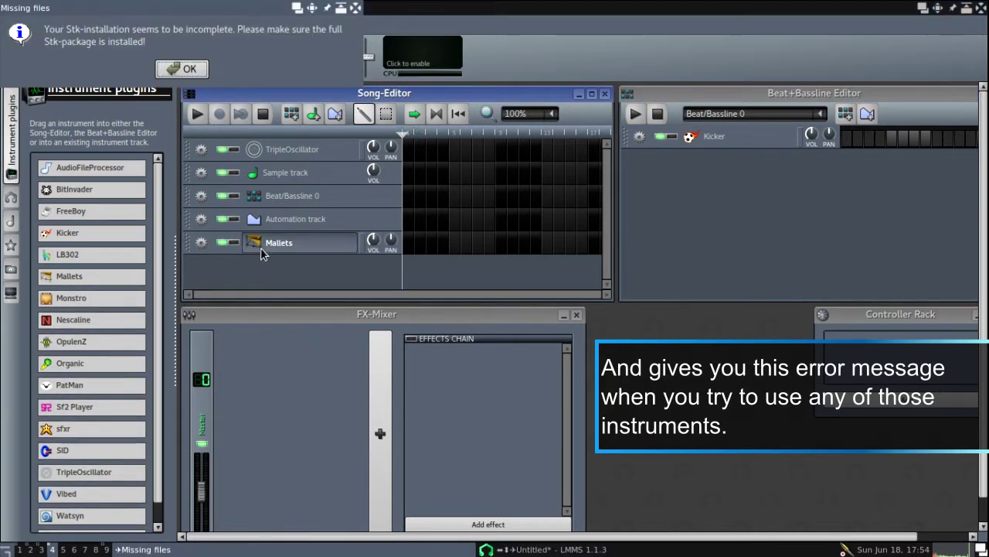
left_click_drag(207, 14, 497, 249)
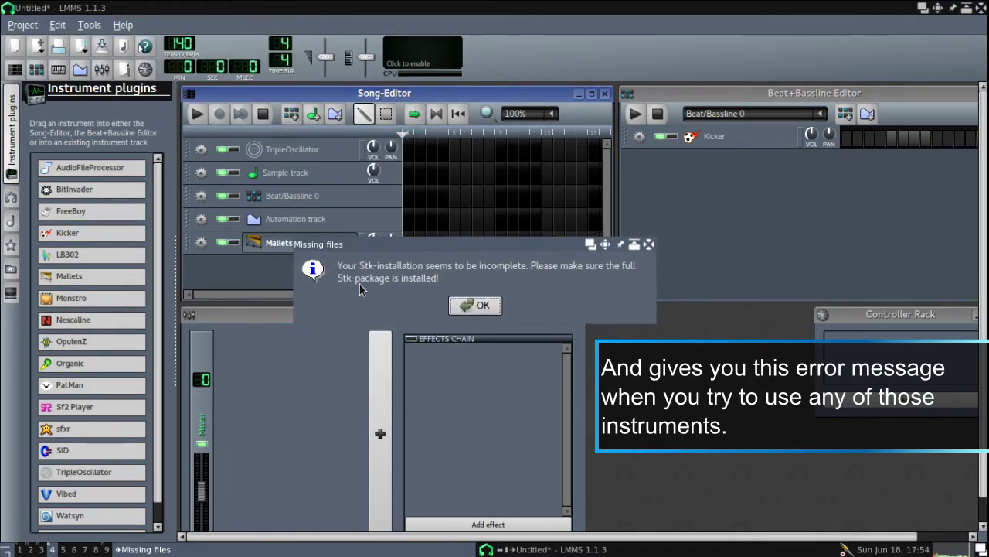
left_click(482, 306)
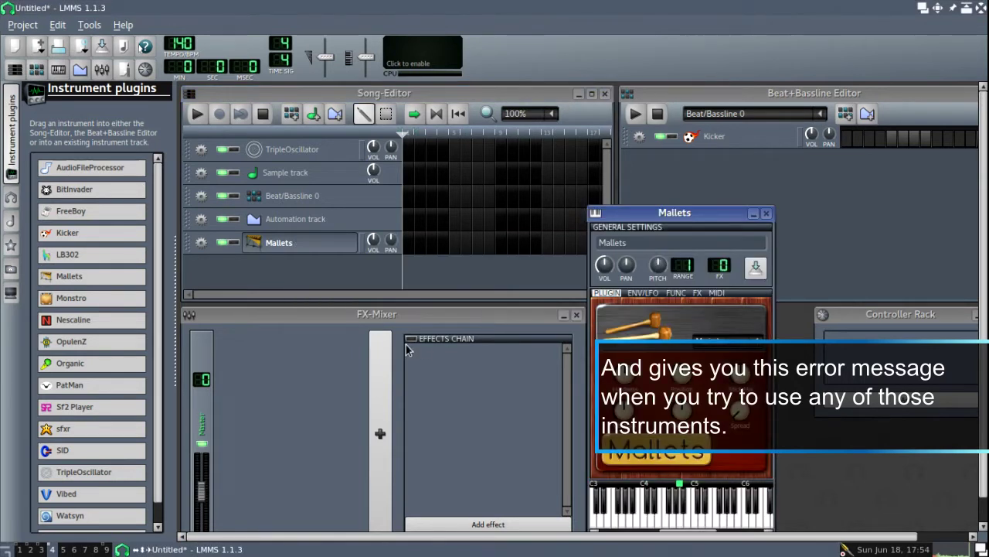
- Play a few notes on the Mallets piano keys, then close its instrument window
left_click(702, 517)
left_click(674, 516)
left_click(680, 518)
left_click(766, 212)
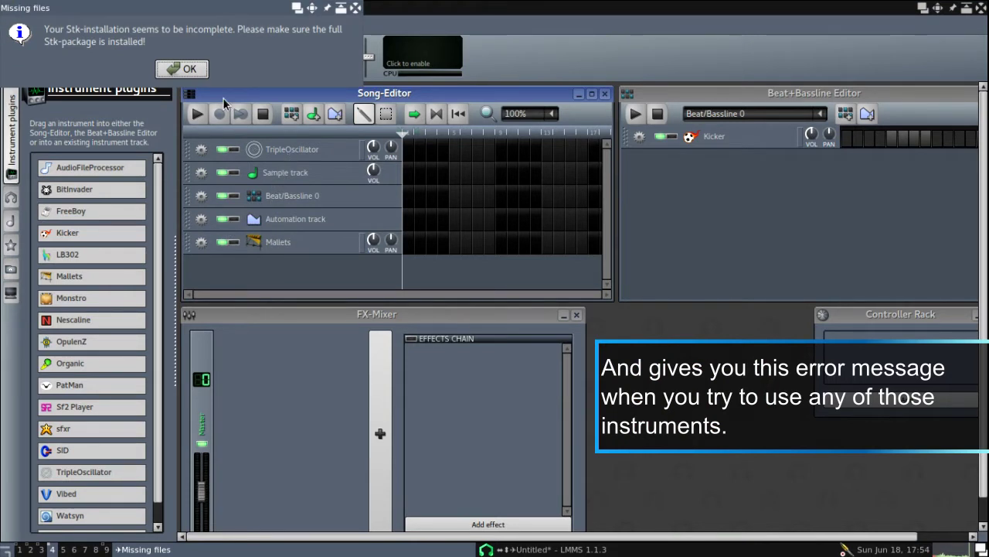
- Open the TripleOscillator track's instrument and play several notes on its piano keys
left_click(191, 71)
double_click(270, 150)
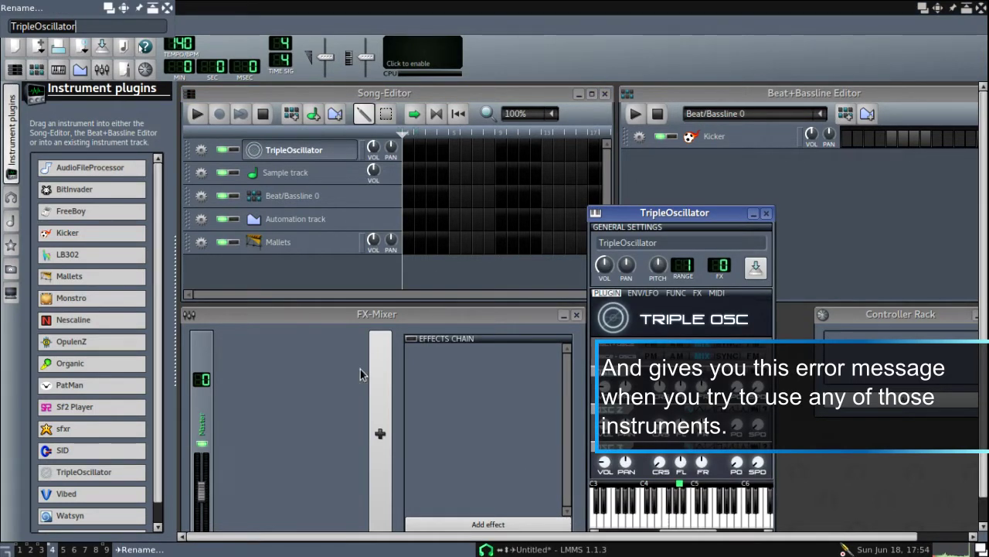
key("Return")
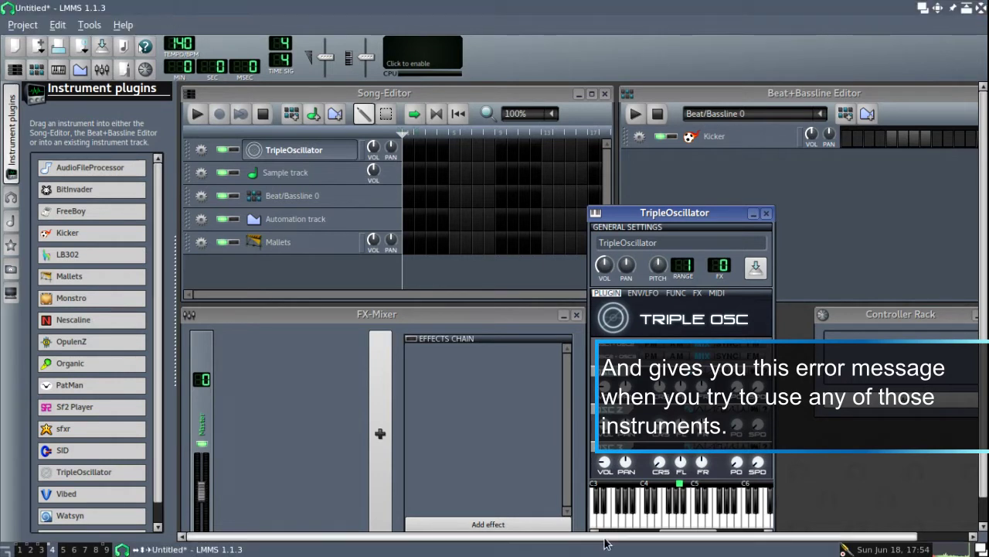
left_click(680, 507)
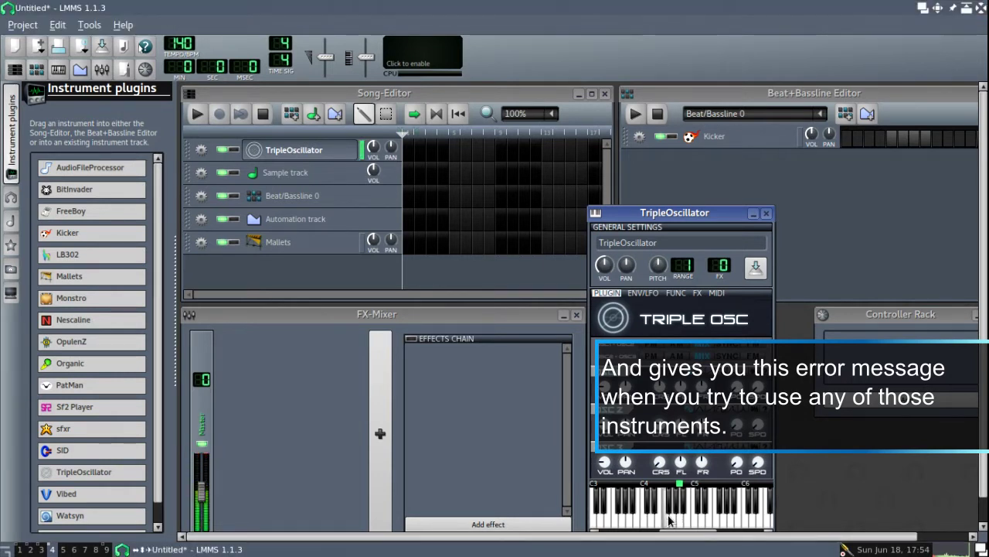
left_click_drag(670, 521, 693, 522)
left_click(708, 524)
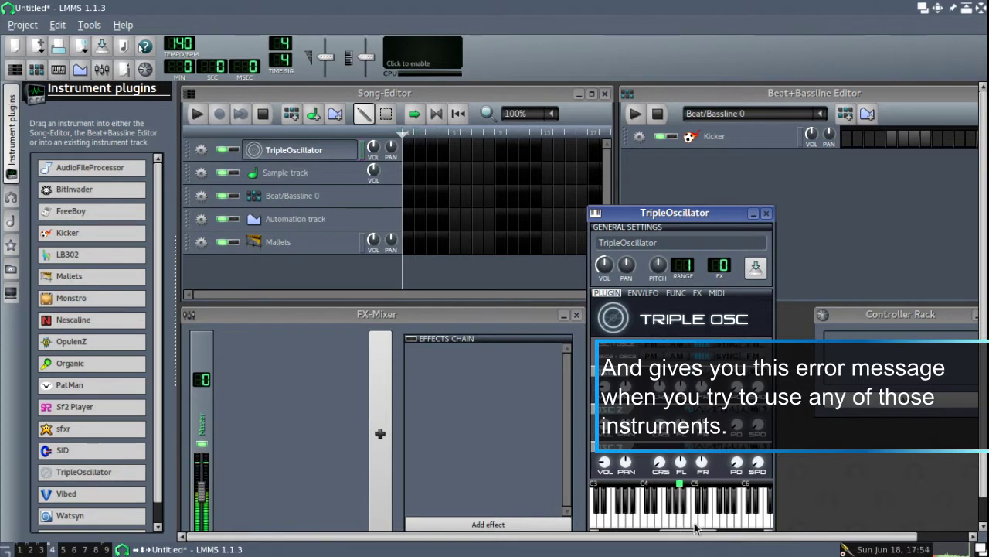
- Close the TripleOscillator window and quit LMMS from the Project menu
left_click(766, 214)
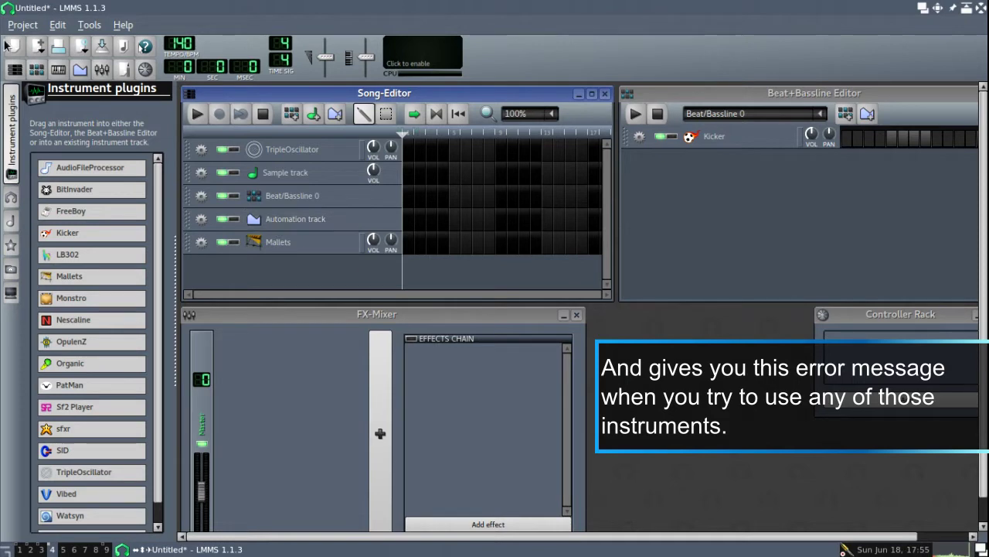
left_click(22, 25)
left_click(28, 213)
- Discard the unsaved project and switch to the Arch forum thread, zoomed to 120%
left_click(189, 70)
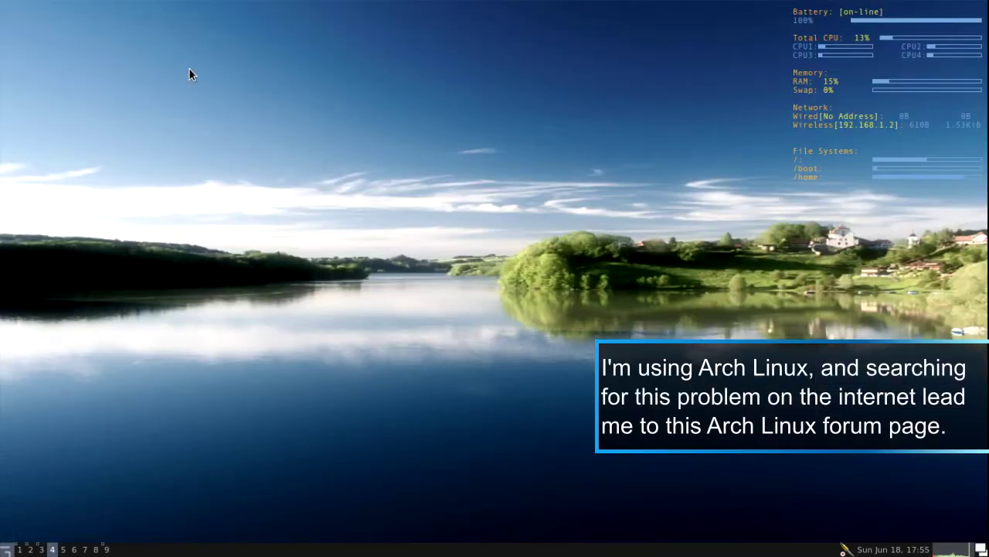
key("super+3")
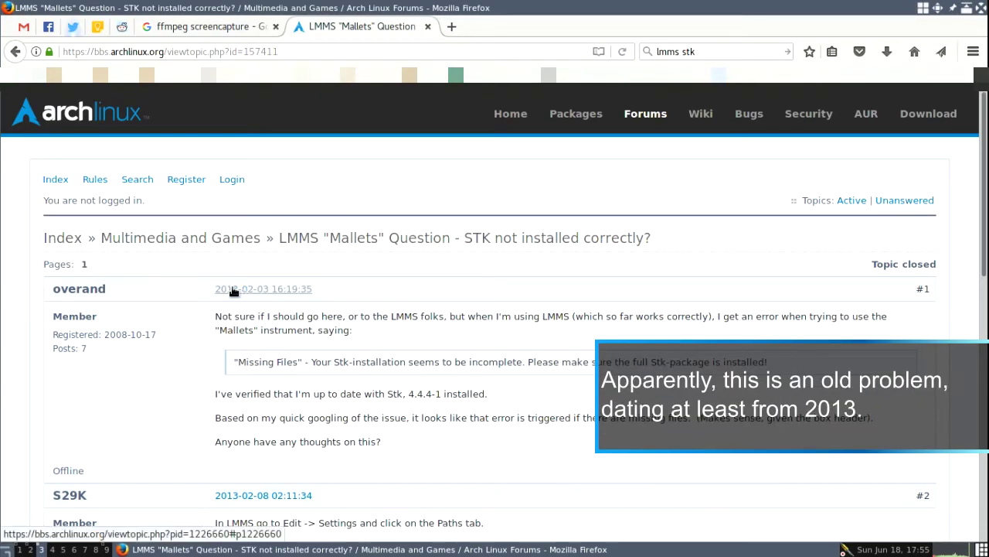
left_click_drag(356, 295, 218, 291)
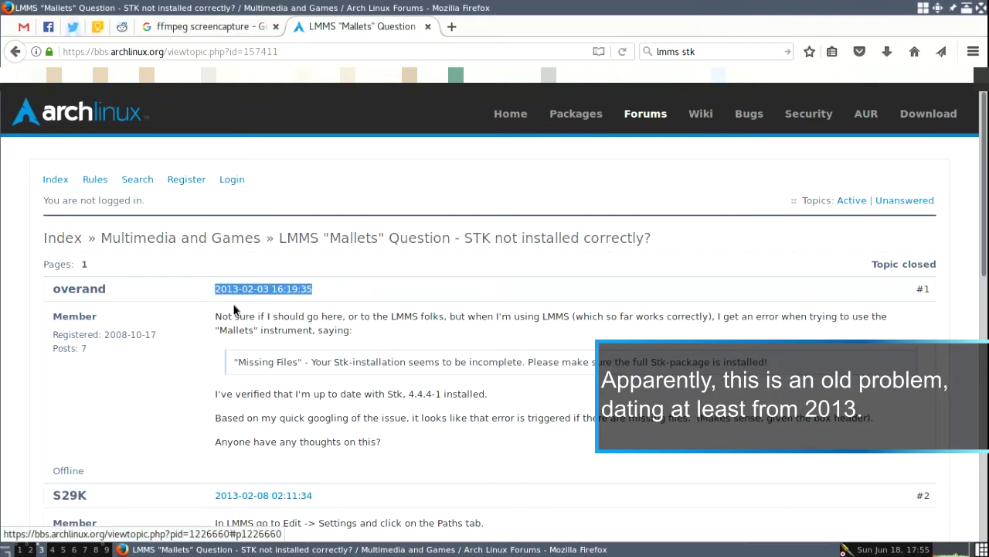
key("ctrl+plus")
key("ctrl+plus")
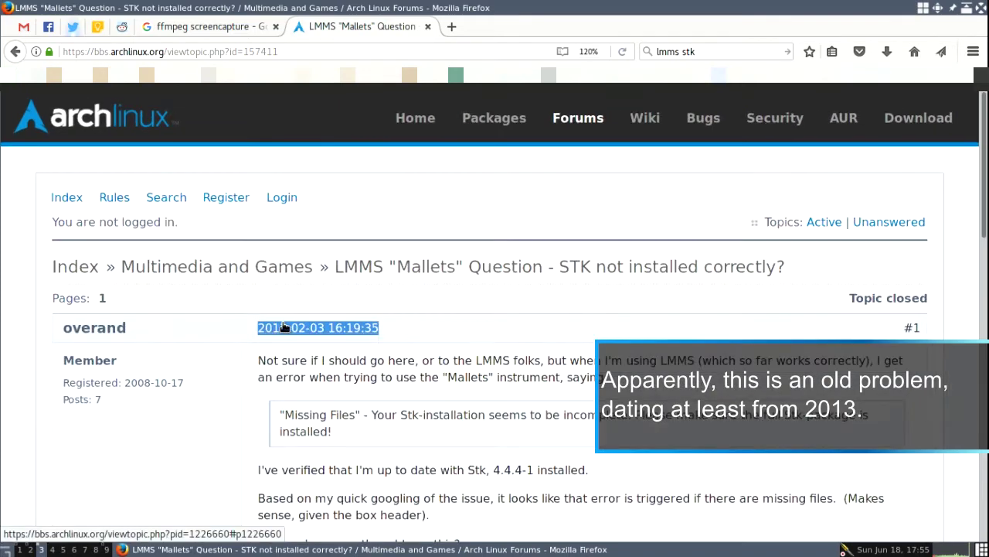
left_click(534, 318)
- Scroll down and read post #3 about the necrobump
scroll(534, 325, "down", 3)
scroll(534, 329, "down", 5)
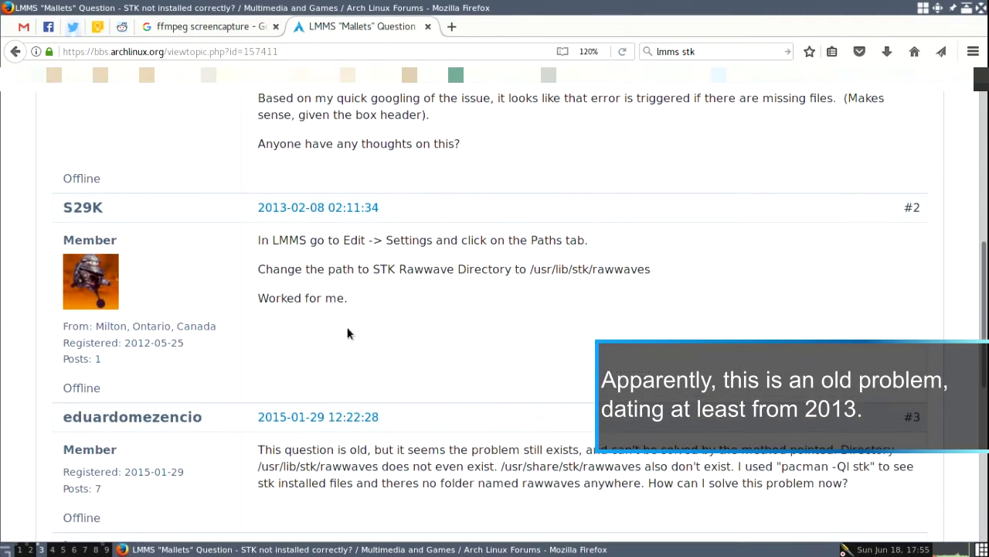
scroll(347, 333, "down", 4)
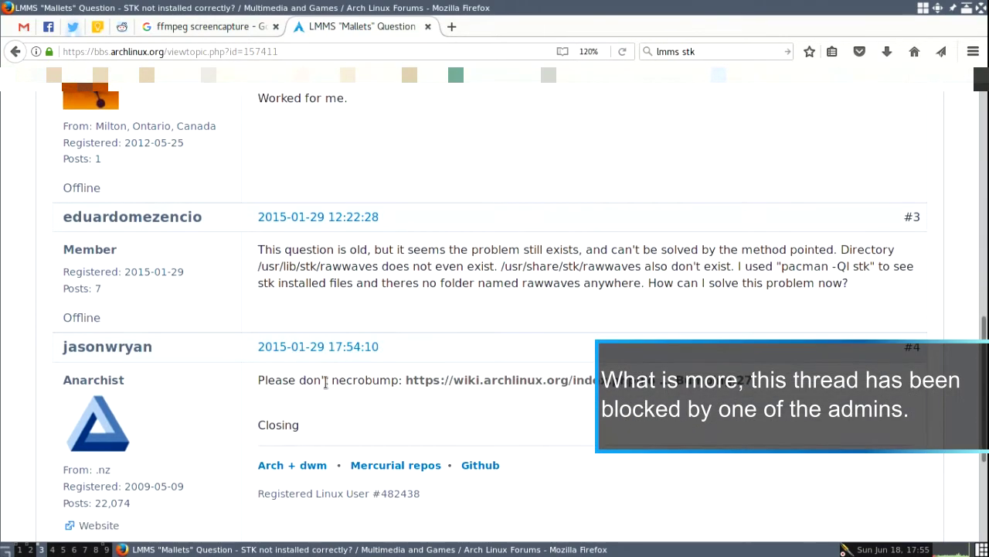
double_click(336, 379)
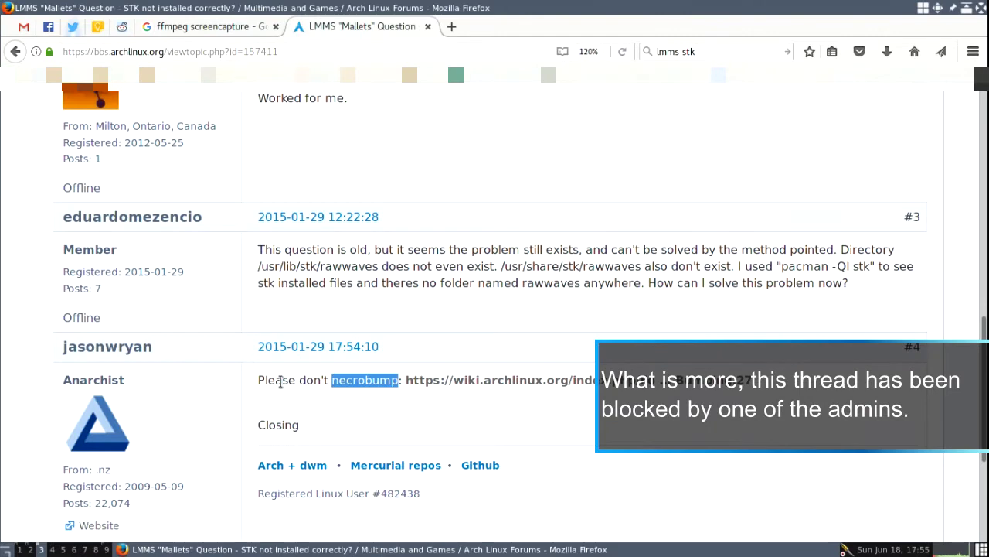
triple_click(267, 247)
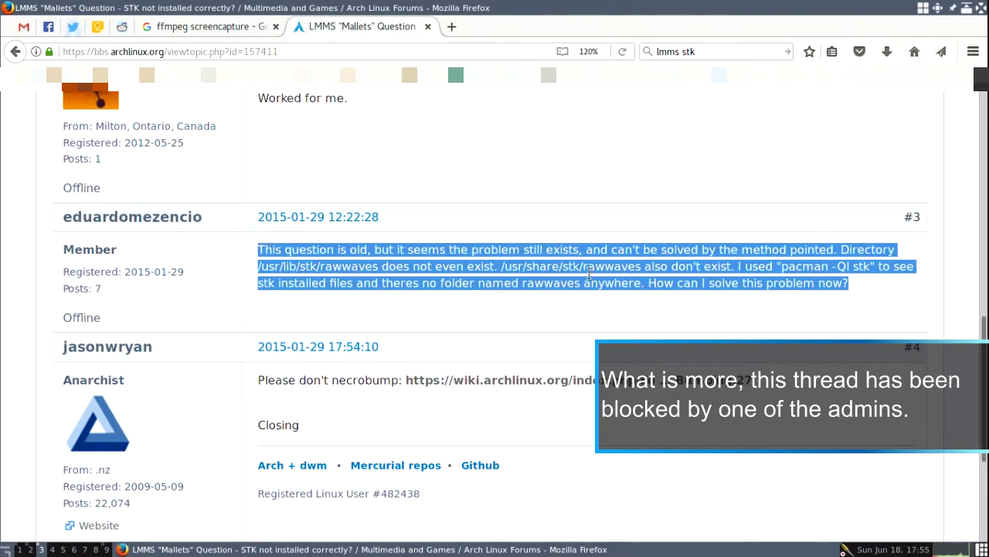
left_click(613, 281)
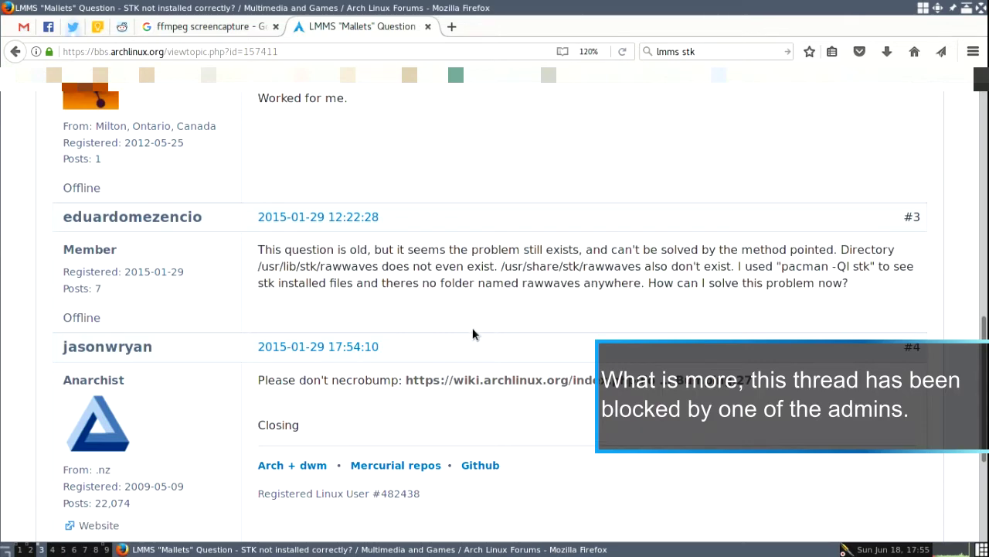
- Read post #4, then return to the reply giving the STK rawwave path fix
scroll(309, 280, "down", 1)
scroll(309, 276, "down", 3)
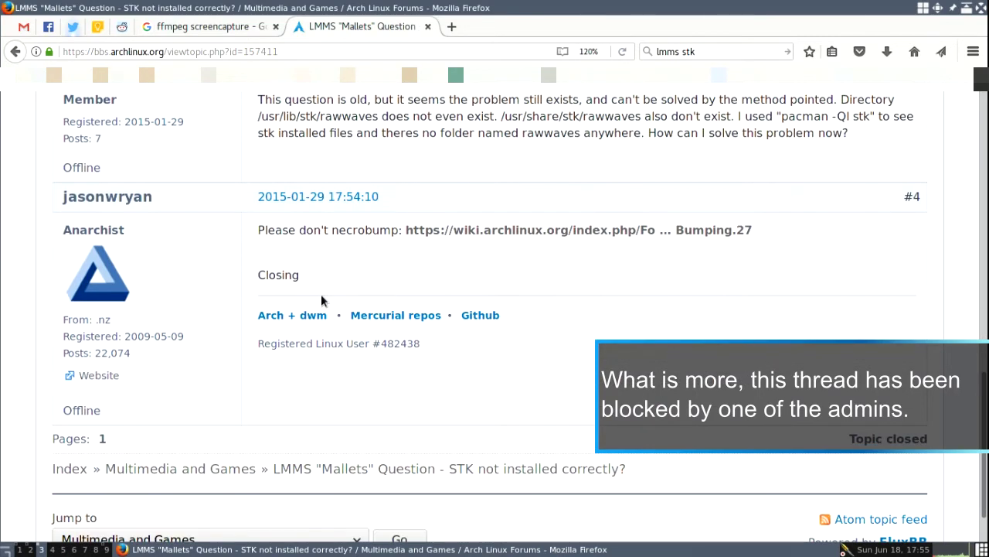
double_click(81, 235)
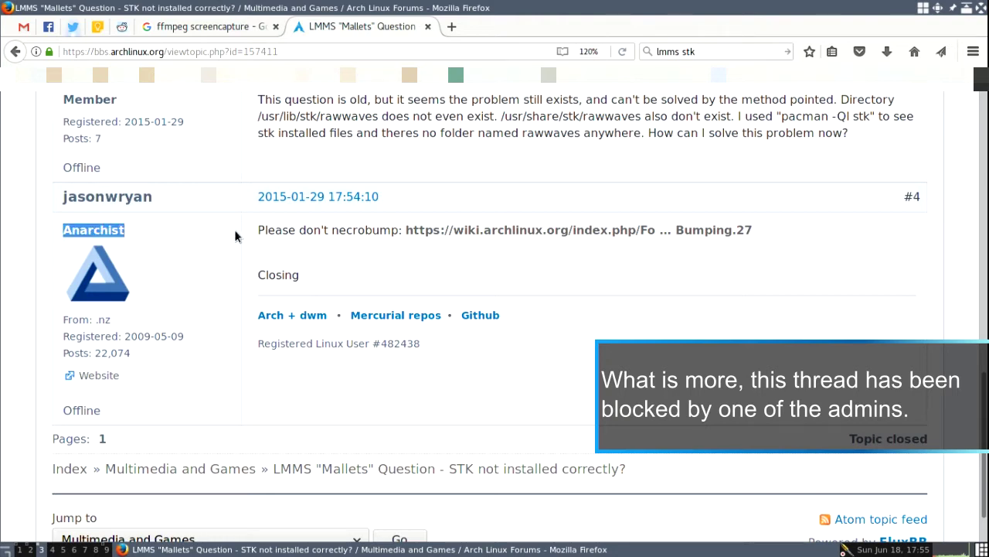
left_click_drag(258, 231, 510, 281)
left_click(510, 280)
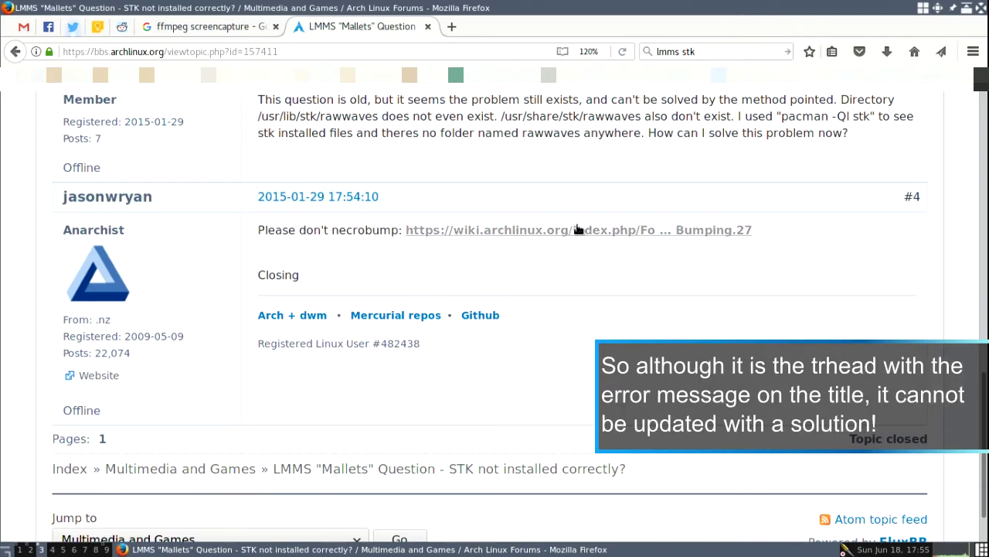
scroll(334, 260, "up", 10)
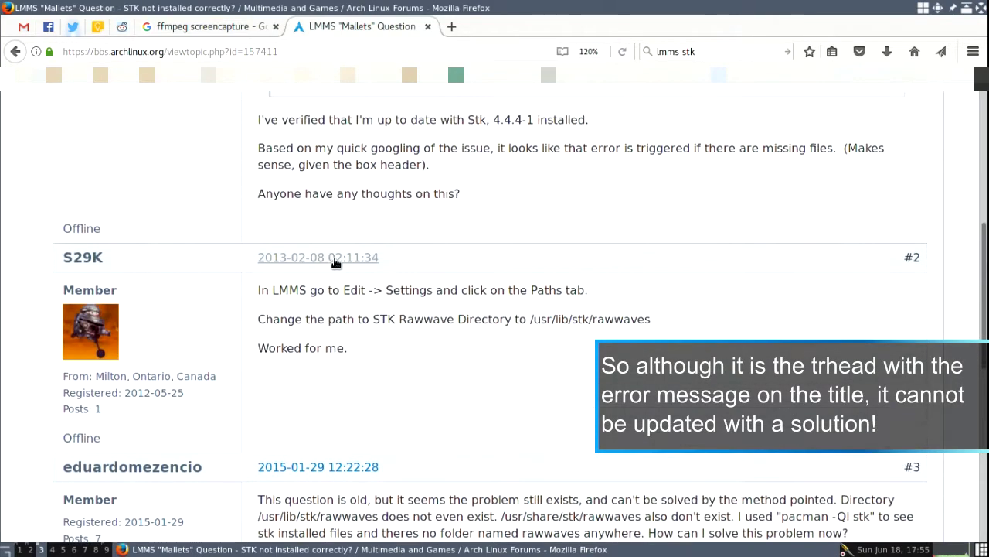
scroll(333, 263, "down", 5)
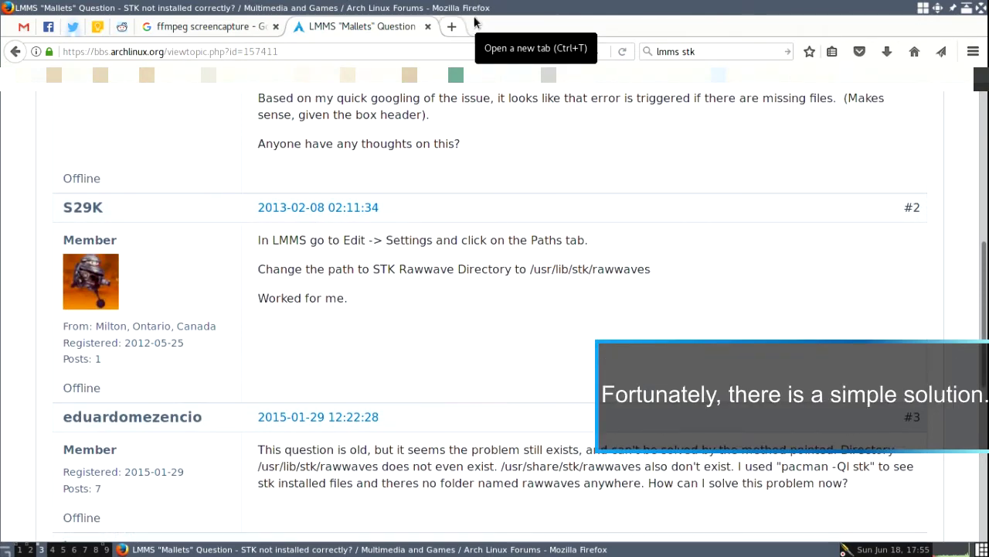
- In a new tab, search Google for 'stk raw waves', then refine it to 'stk raw waves synthesis toolkit'
key("ctrl+alt+Right")
key("ctrl+alt+Left")
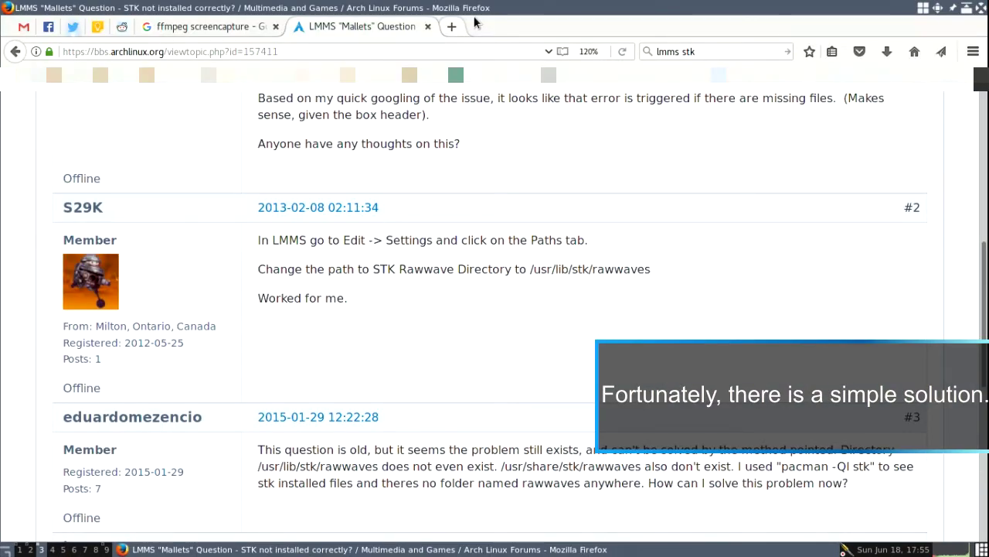
left_click(454, 26)
left_click(486, 132)
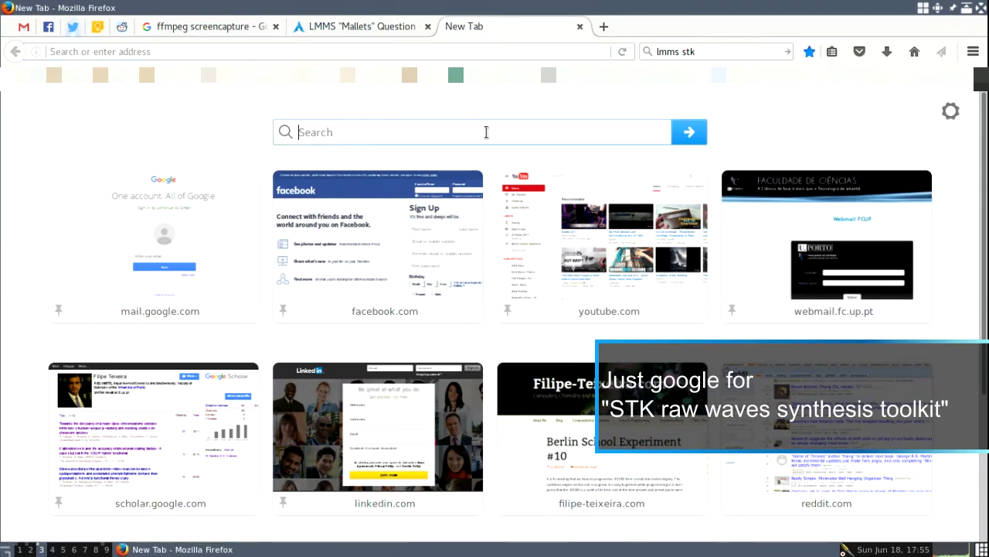
type("stk ")
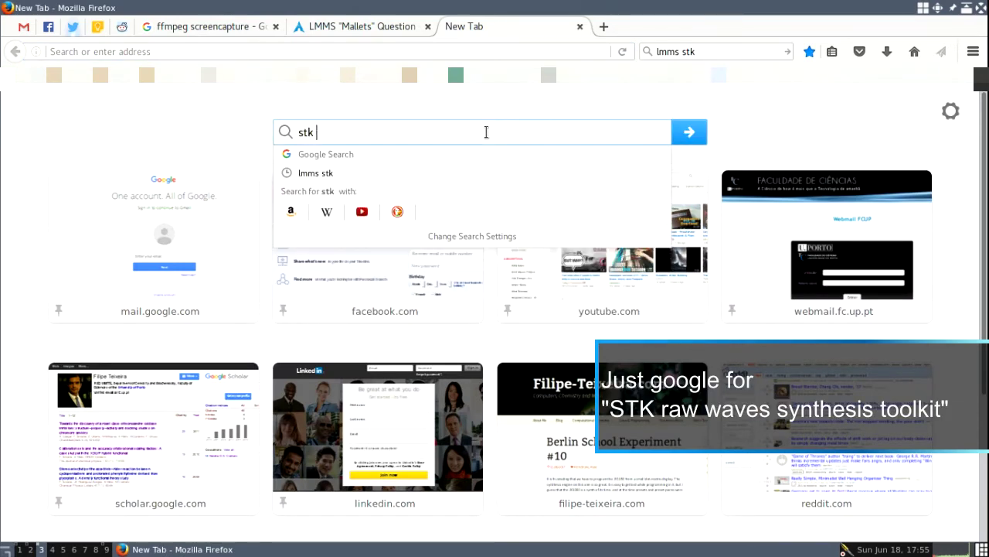
type("raw waves")
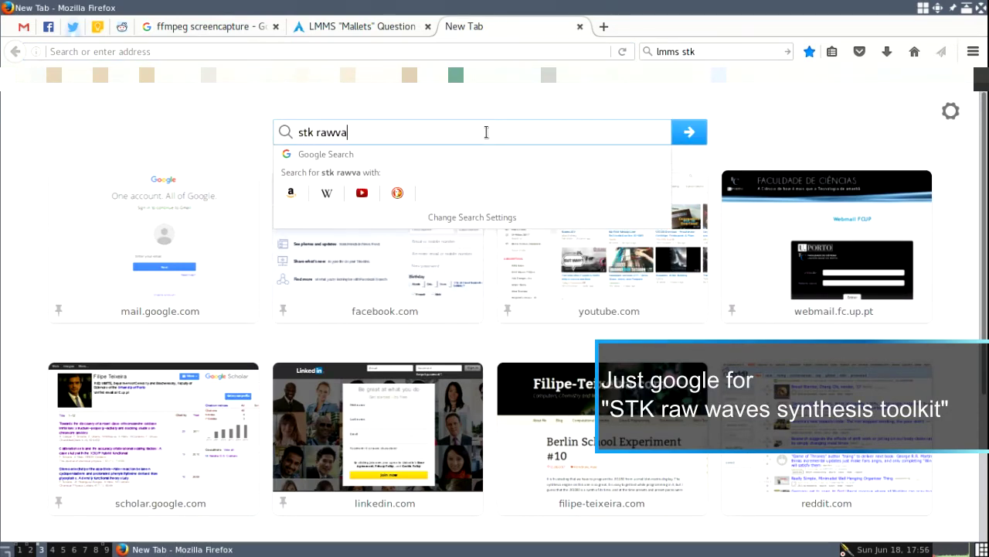
key("Return")
type("synthesis")
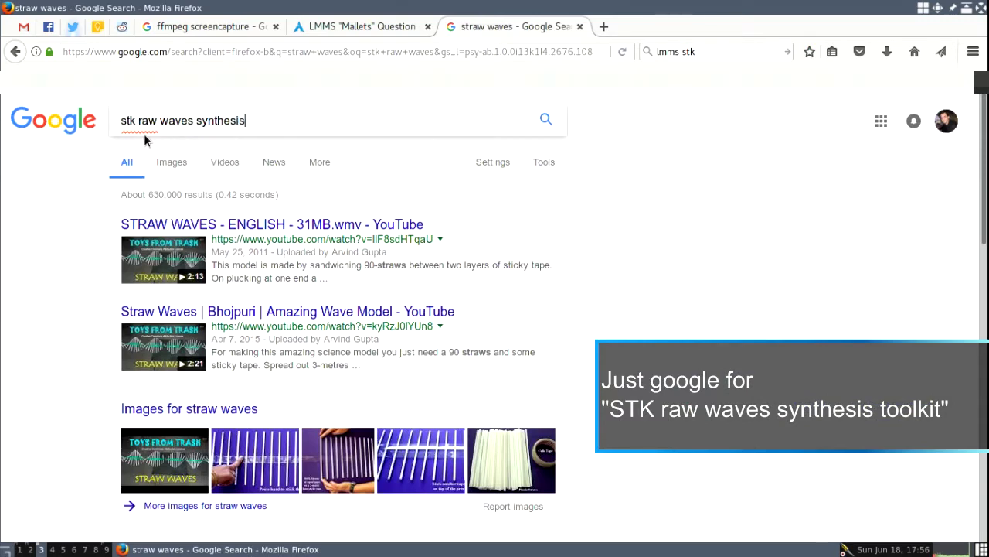
type(" toolkit")
key("Return")
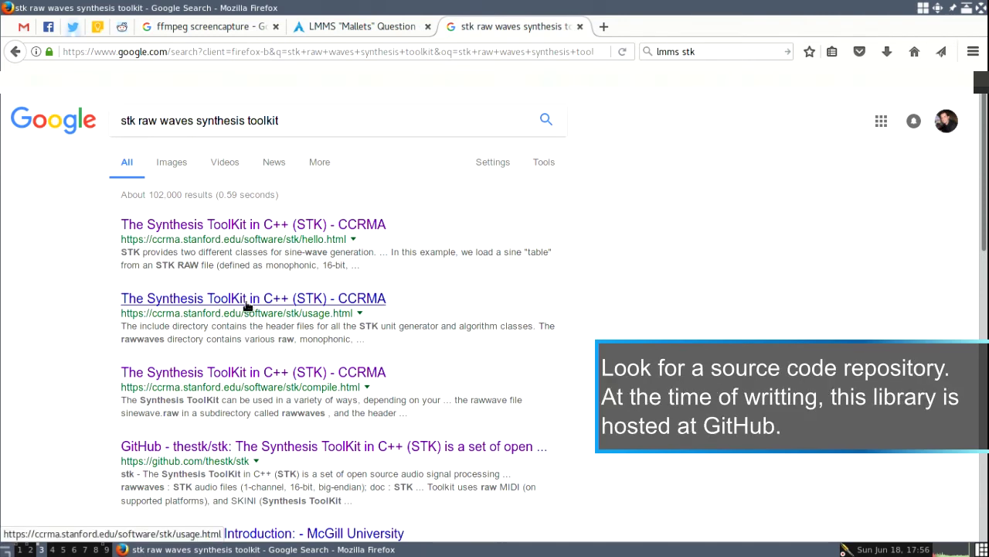
- Open the GitHub thestk/stk result and zoom in so the file list with rawwaves is readable
left_click(272, 451)
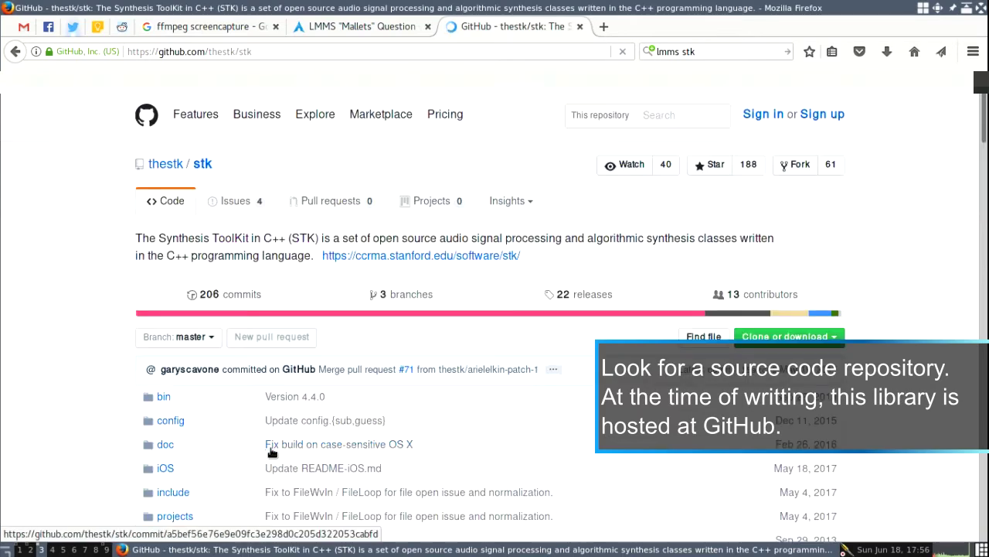
scroll(90, 325, "down", 5)
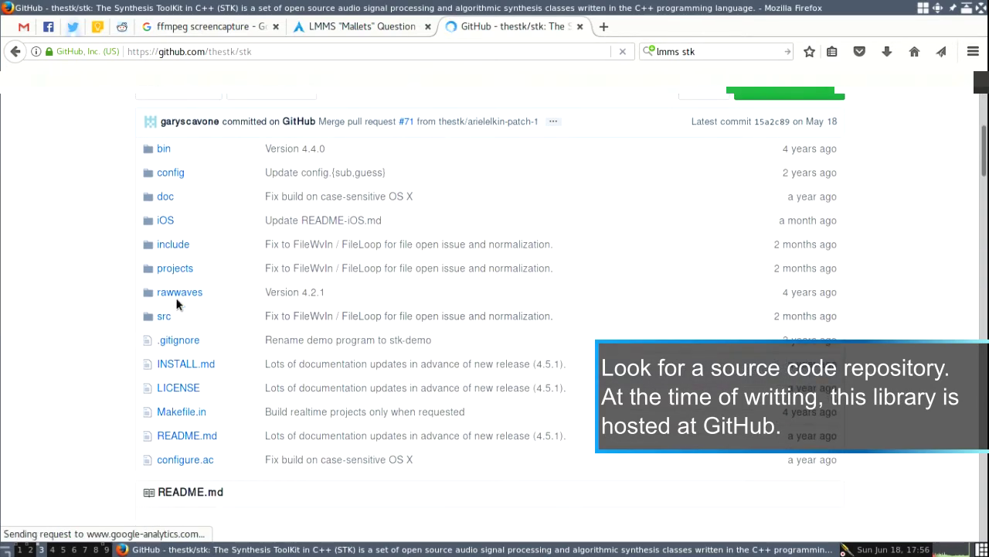
right_click(211, 298)
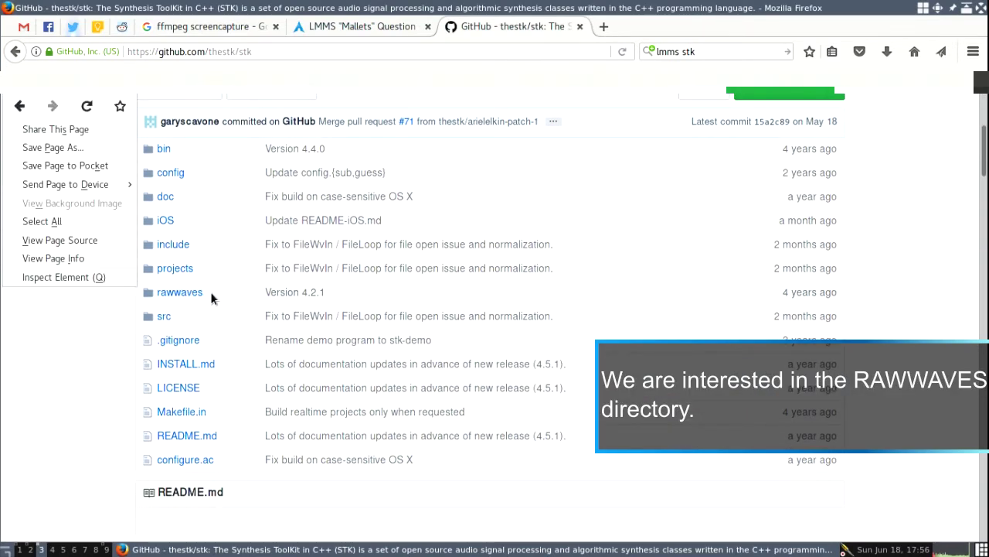
key("Escape")
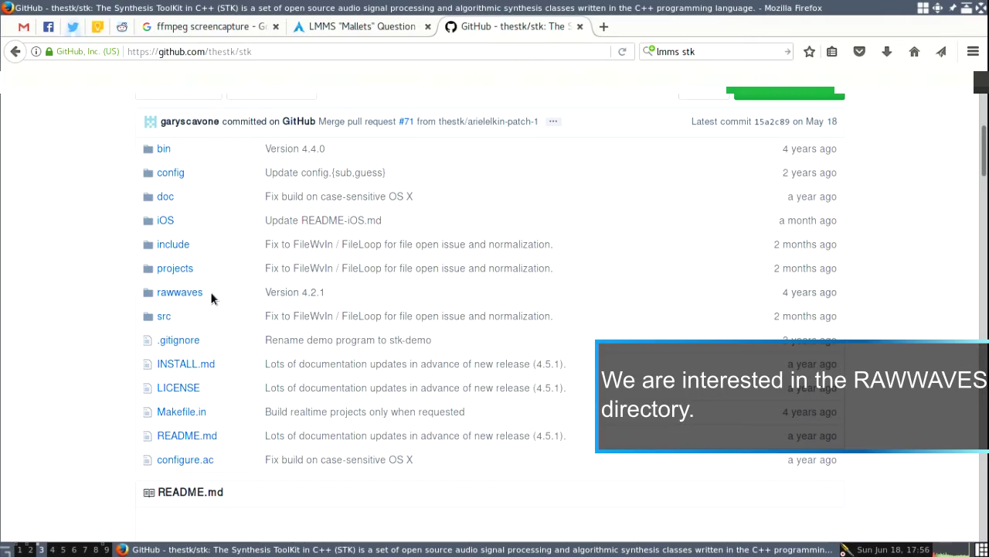
key("ctrl+plus")
key("ctrl+plus")
key("ctrl+plus")
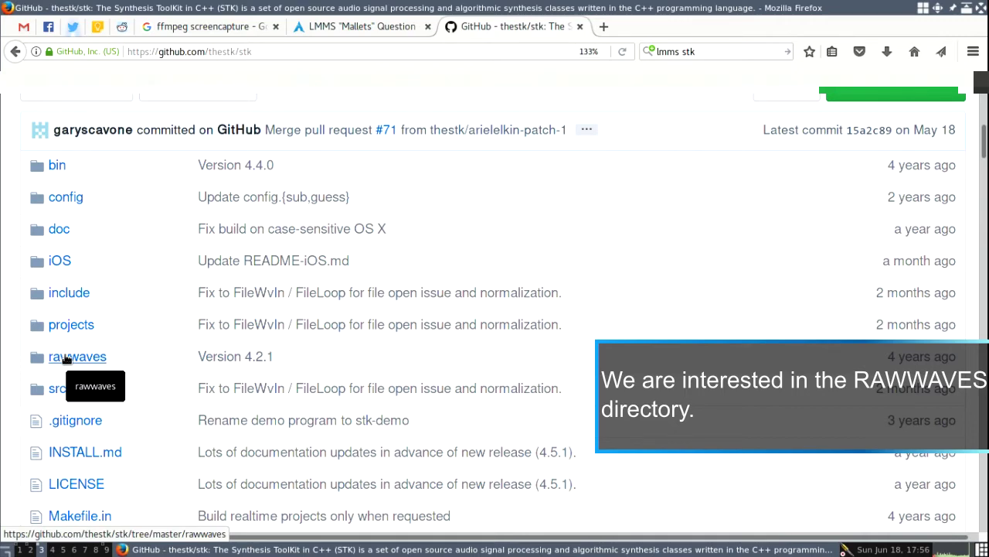
- Download the thestk/stk repository as stk-master.zip via Clone or download > Download ZIP
scroll(453, 391, "up", 4)
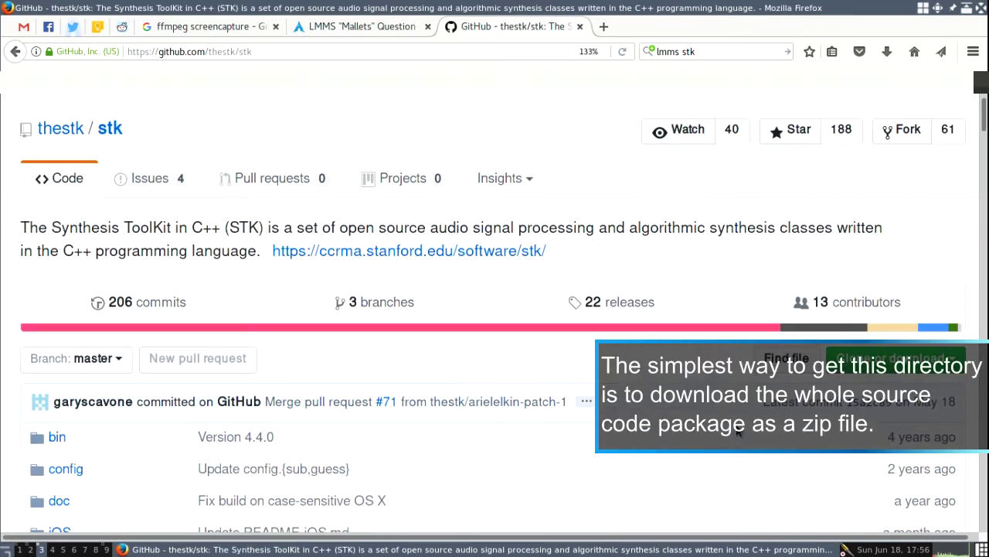
left_click(895, 358)
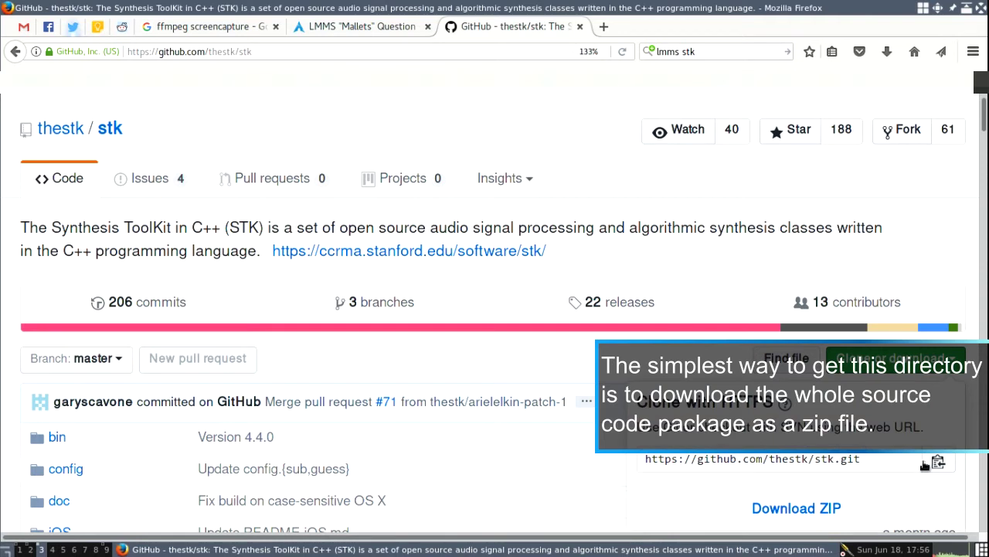
left_click(810, 510)
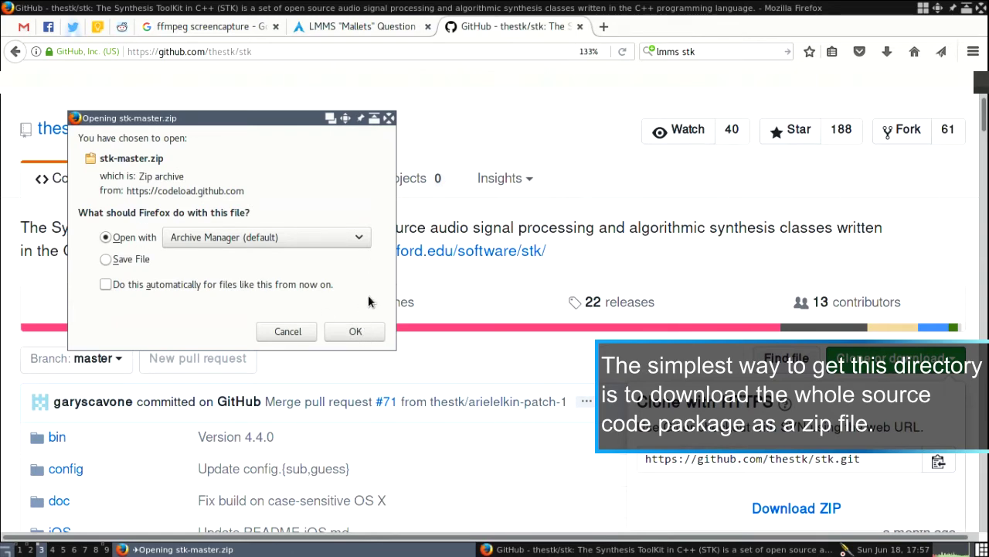
- Open stk-master.zip in Archive Manager and select the rawwaves folder inside stk-master
left_click(359, 331)
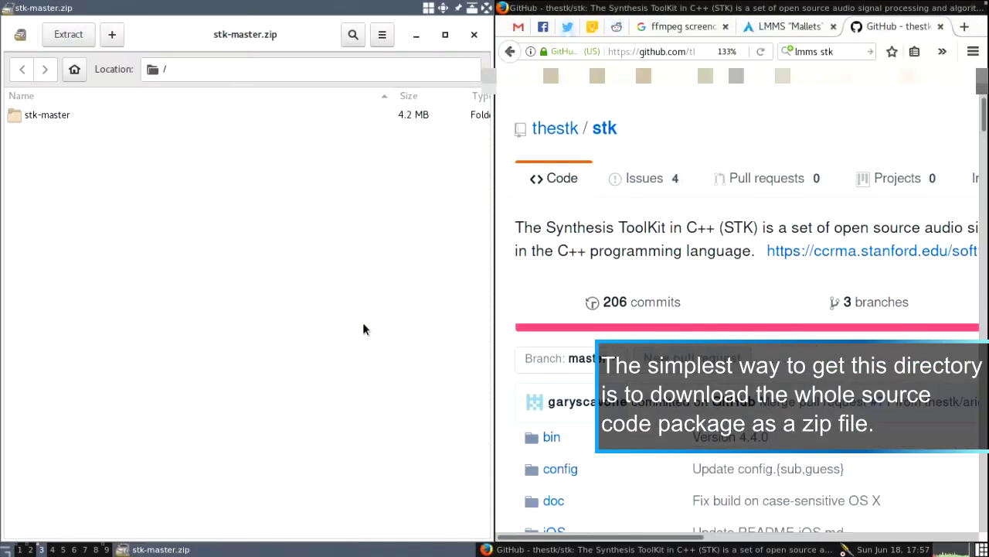
double_click(54, 115)
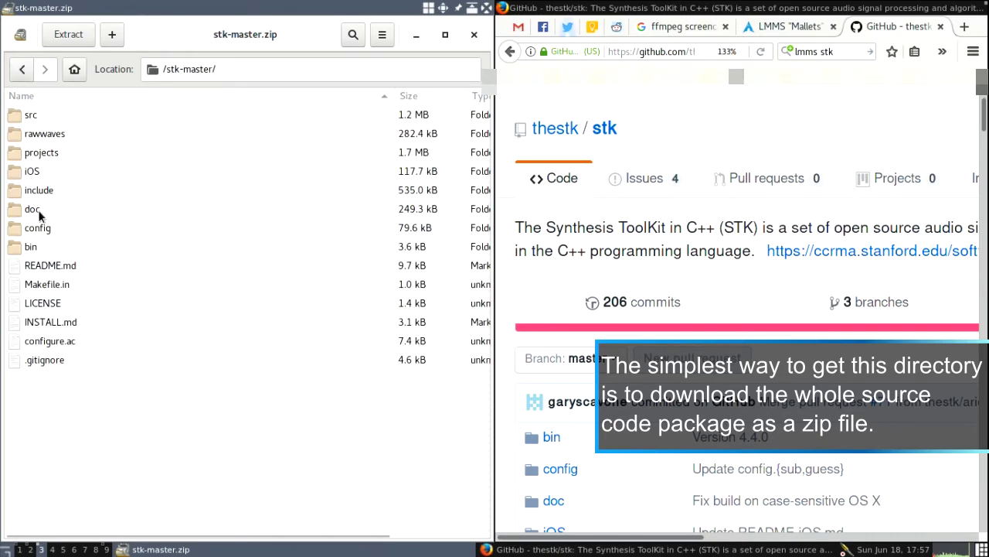
double_click(55, 138)
left_click(22, 69)
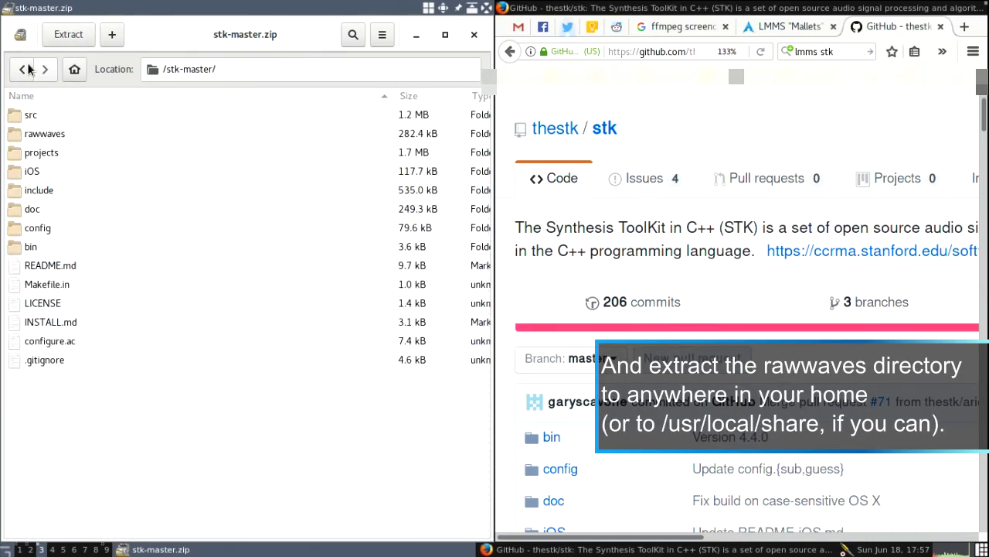
left_click(56, 138)
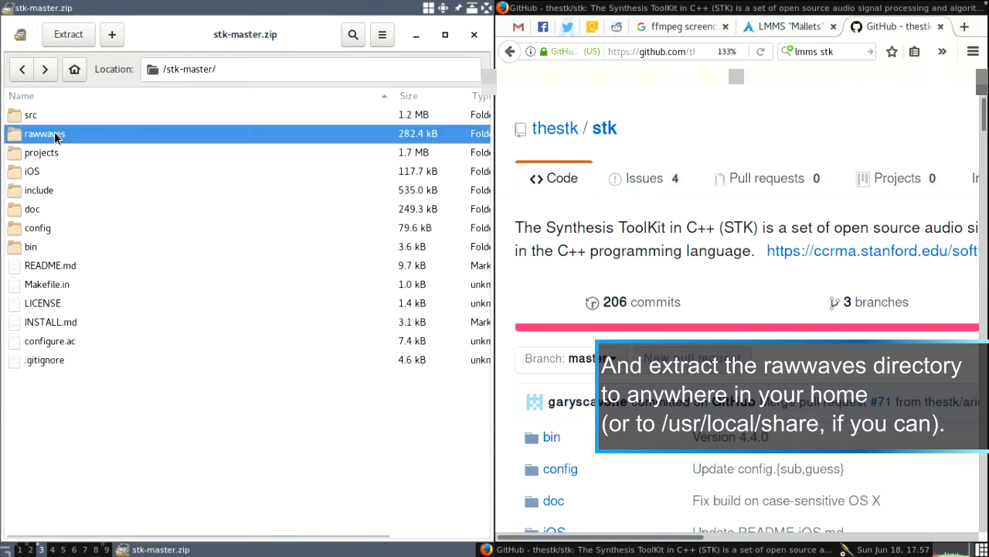
- Extract rawwaves into a newly created 'lmms-stk' folder and close the success message
left_click(67, 41)
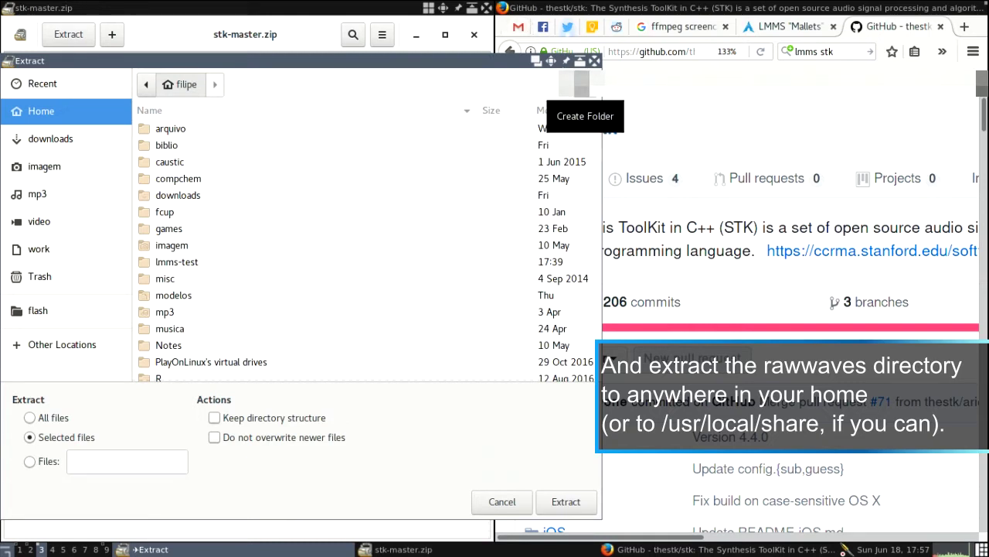
left_click(581, 80)
type("lmms-stk")
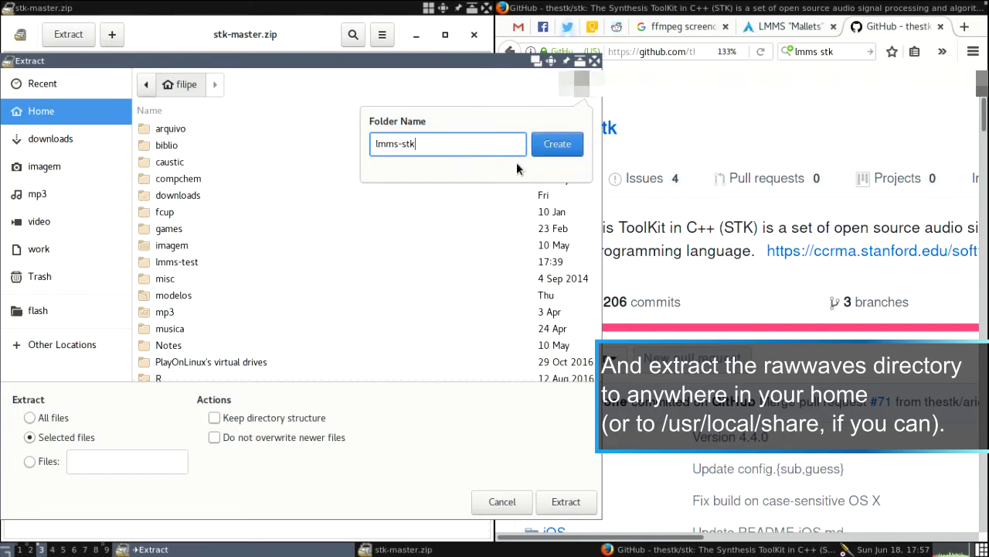
left_click(553, 144)
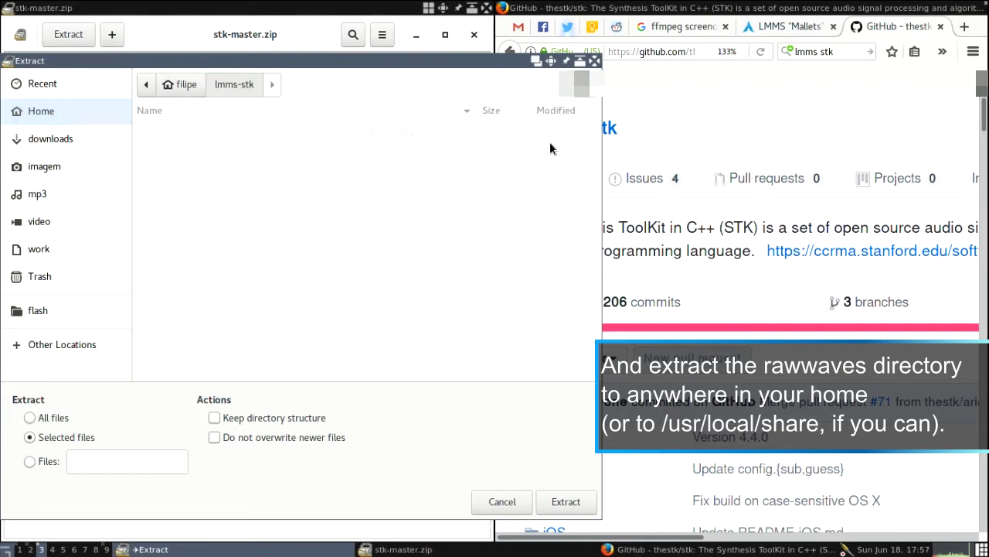
left_click(548, 503)
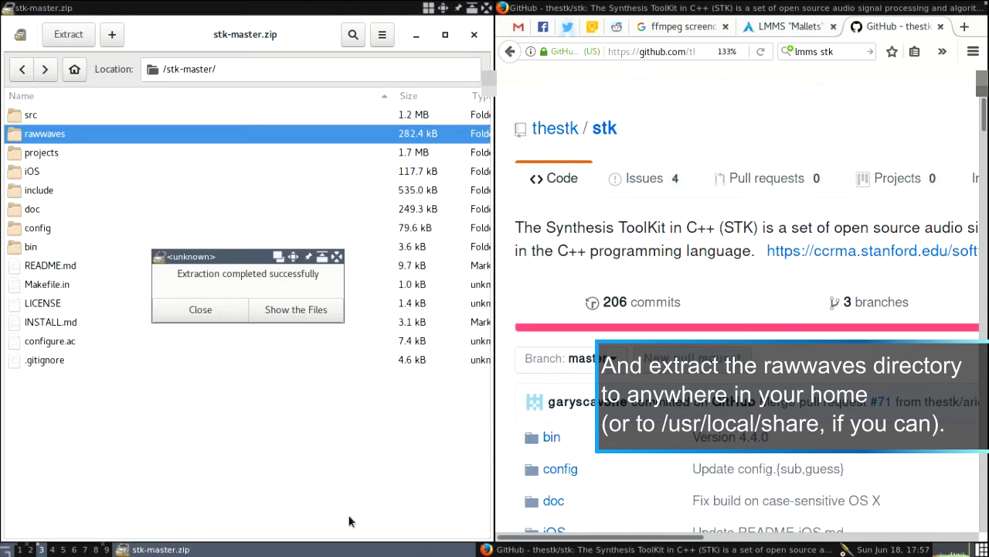
left_click(230, 307)
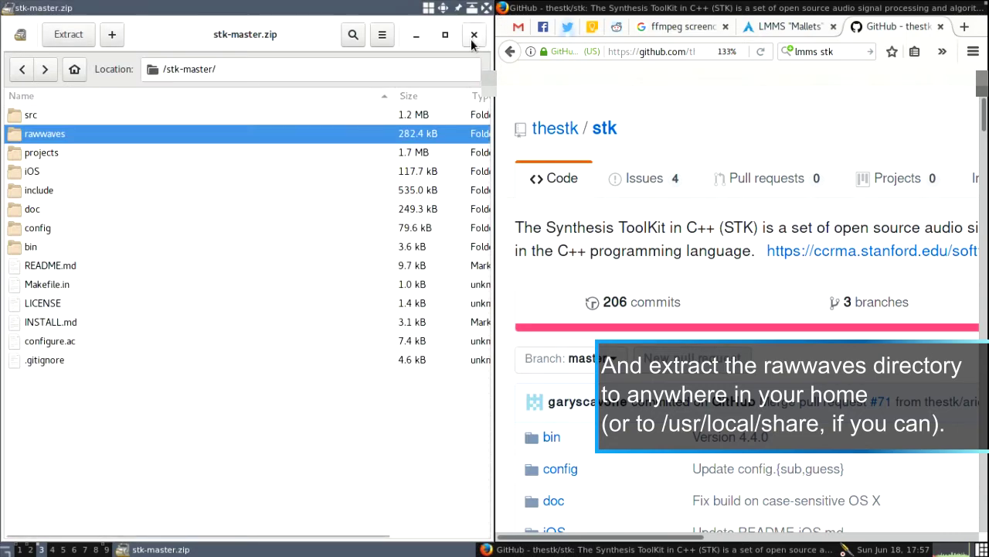
- Open a full-screen terminal on an empty workspace with enlarged text
key("super+4")
key("super+Return")
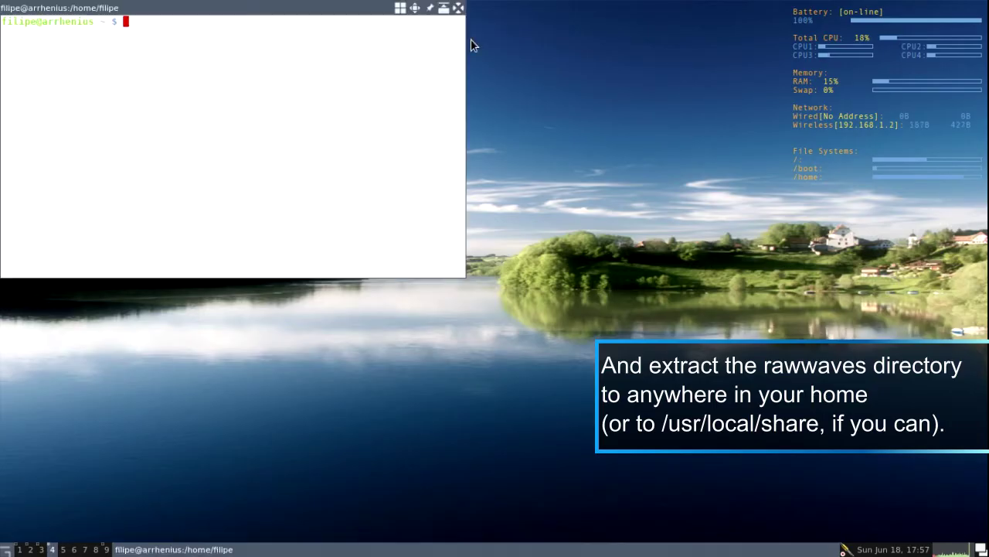
key("super+space")
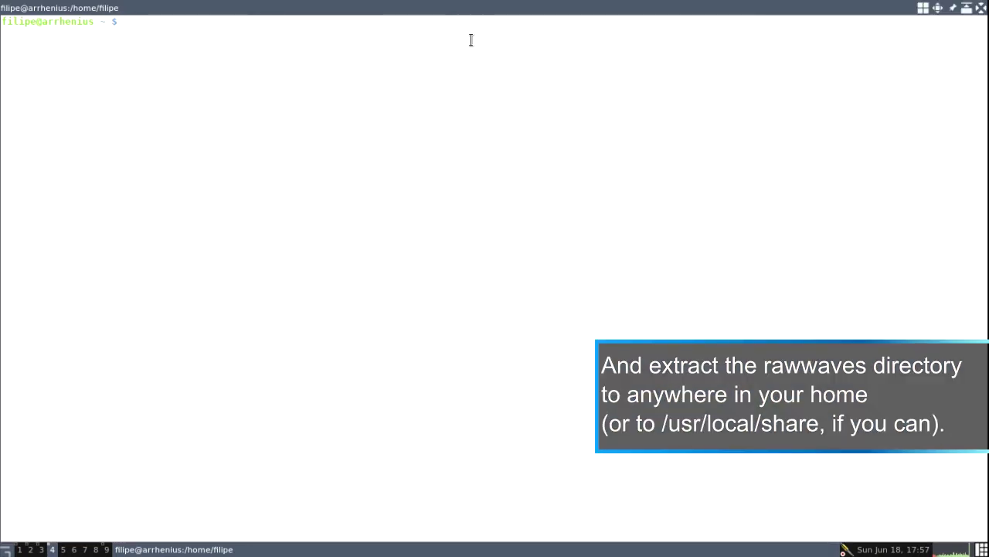
key("BackSpace")
key("ctrl+plus")
key("ctrl+plus")
- Run cd lmms-stk/ and ls to list the raw wave files, then switch to an empty workspace
type("cd l")
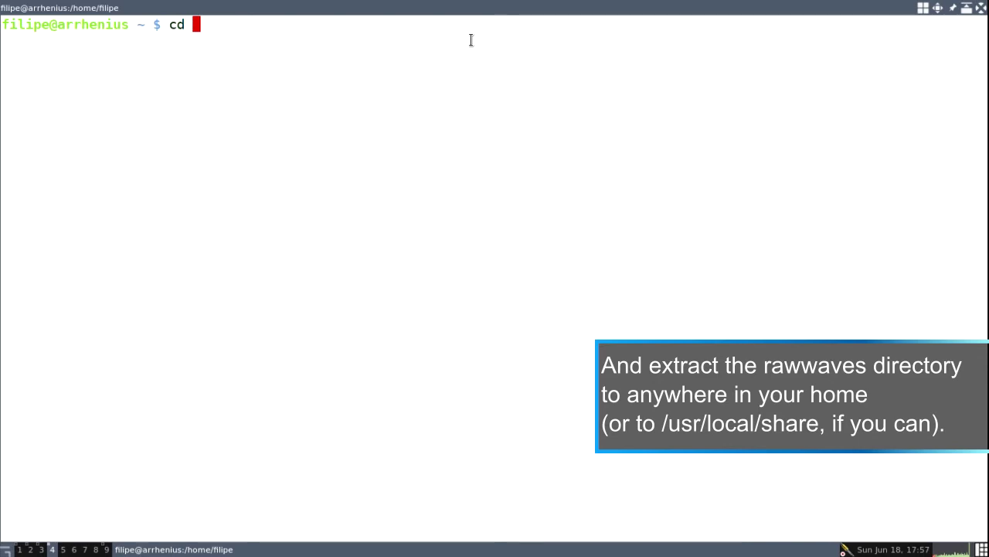
type("mms")
key("Tab")
key("Tab")
type("-")
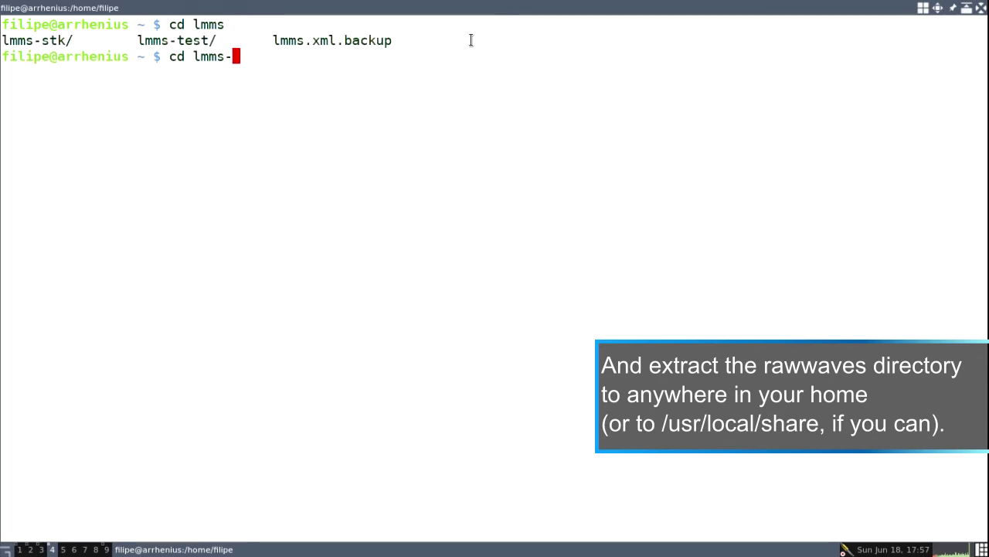
type("s")
key("Tab")
key("Return")
type("ls")
key("Return")
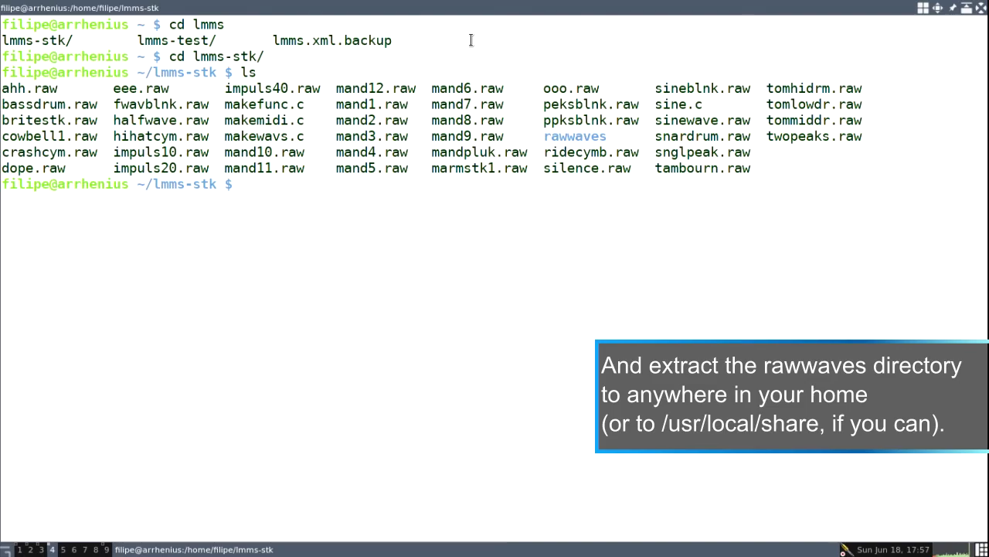
key("ctrl+alt+Right")
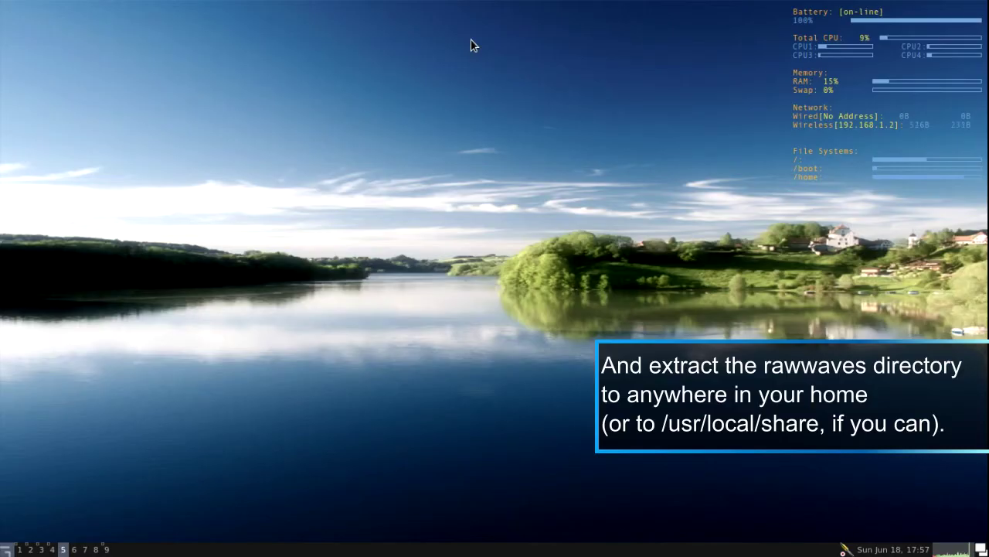
- Relaunch lmms, decline the working directory, and look over the Project and Edit menus
key("alt+F2")
type("lmms")
key("Return")
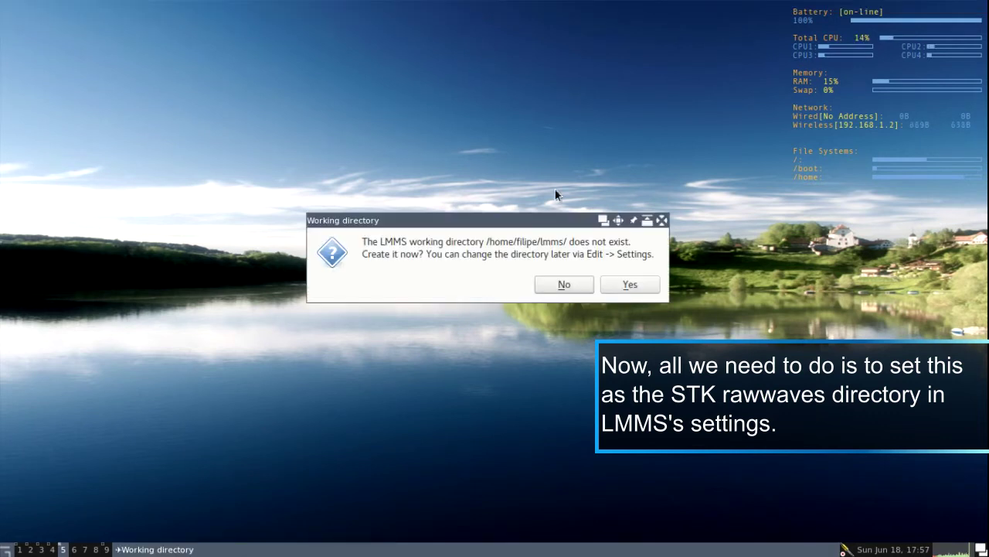
left_click(579, 284)
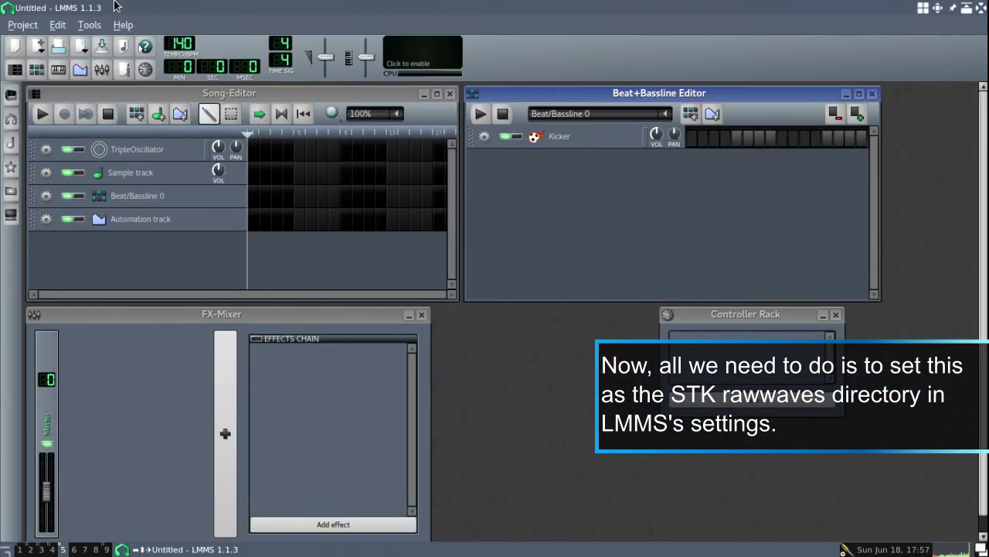
left_click(9, 27)
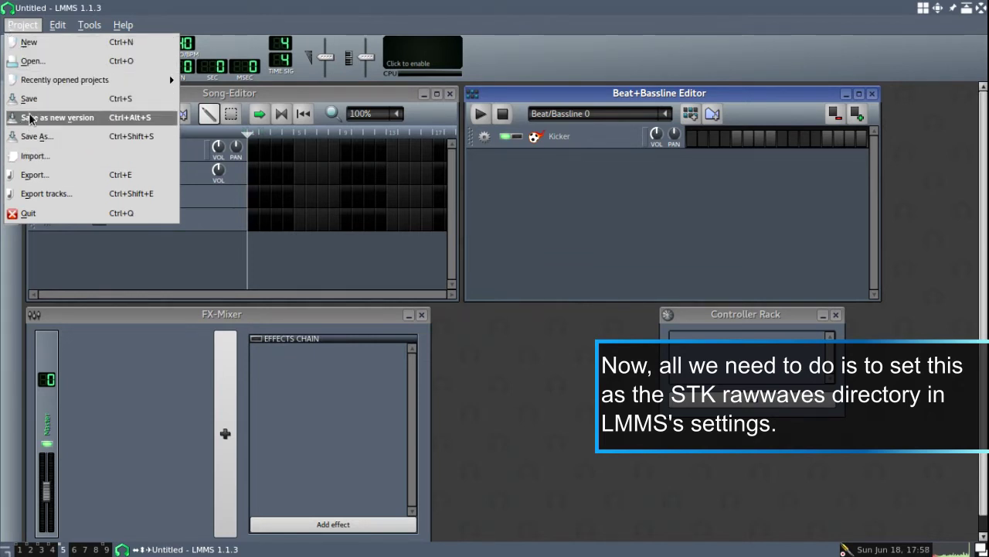
mouse_move(57, 25)
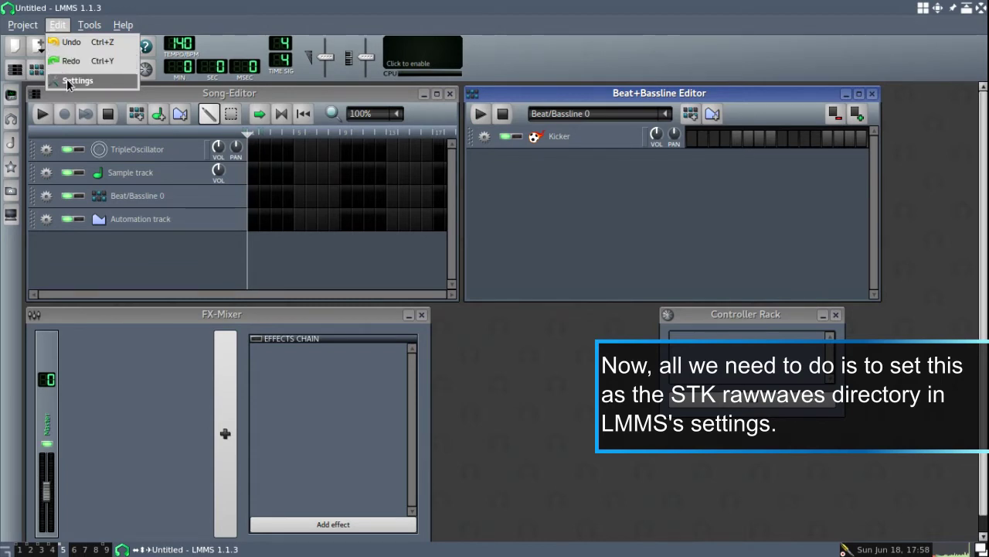
- Set the STK rawwave directory in Settings > Paths to the home lmms-stk folder, save, and acknowledge the restart notice
left_click(68, 81)
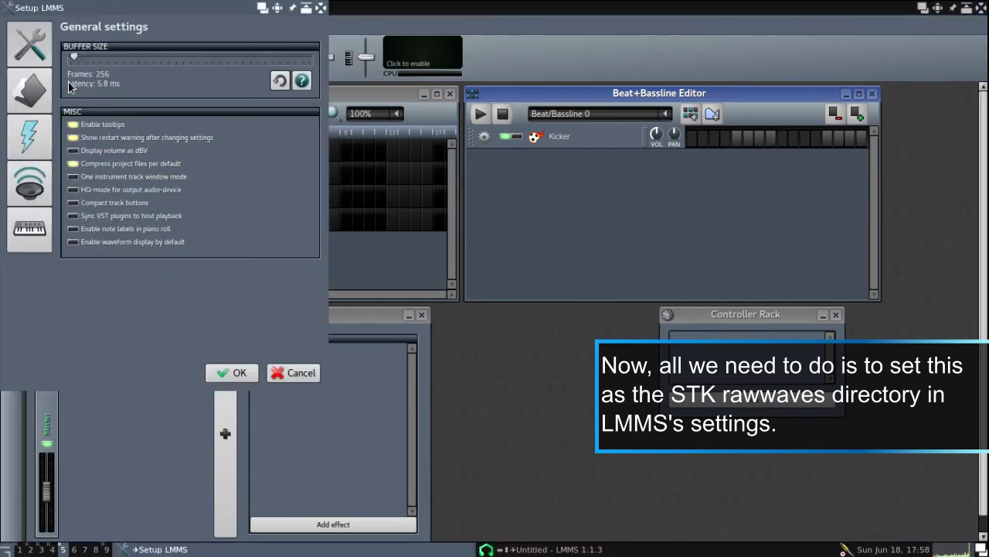
left_click(27, 93)
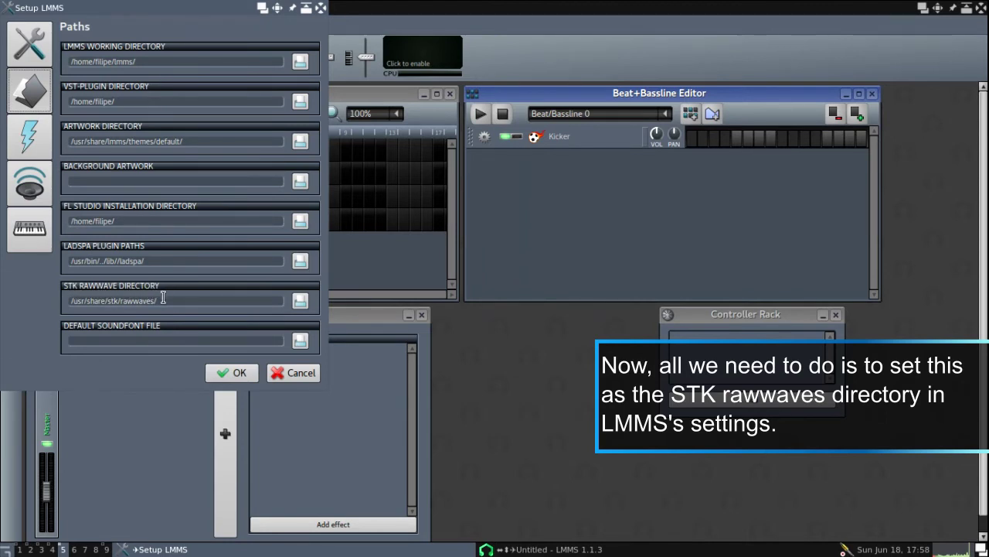
left_click(228, 300)
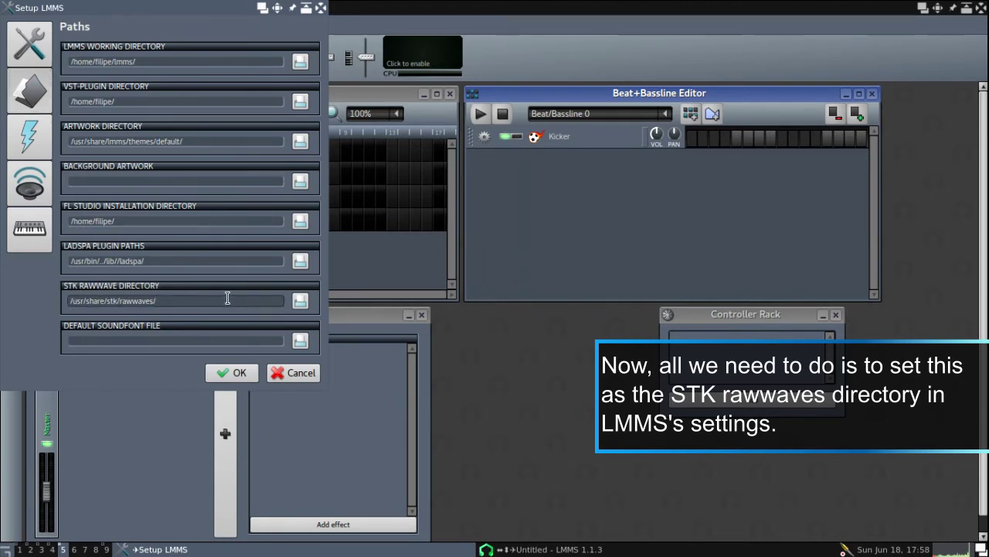
left_click(179, 301)
left_click(298, 302)
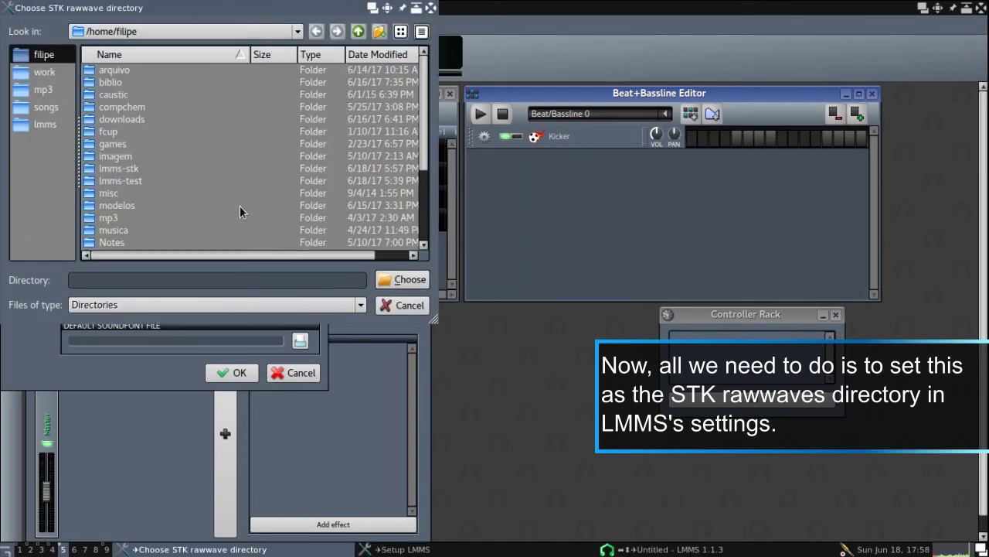
scroll(145, 147, "down", 1)
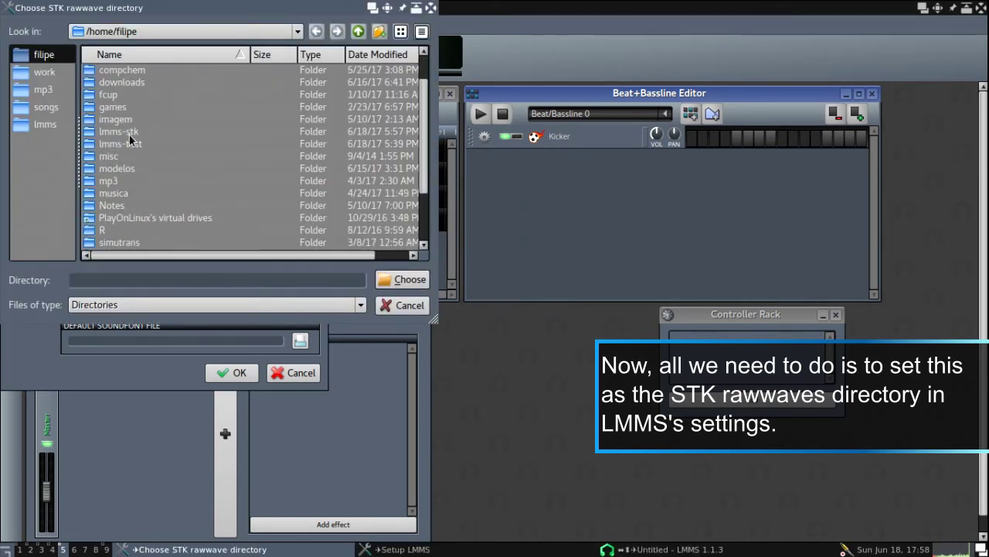
left_click(129, 135)
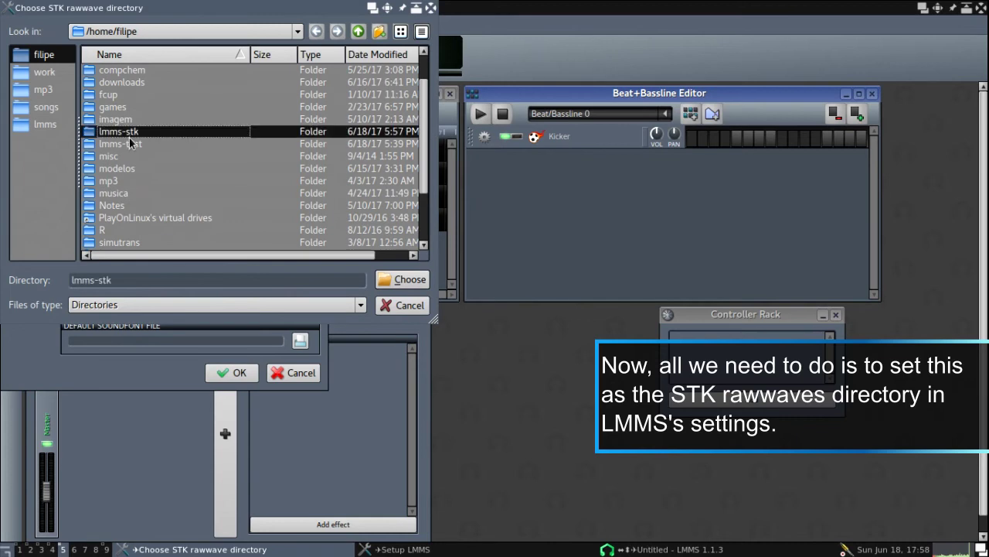
left_click(410, 280)
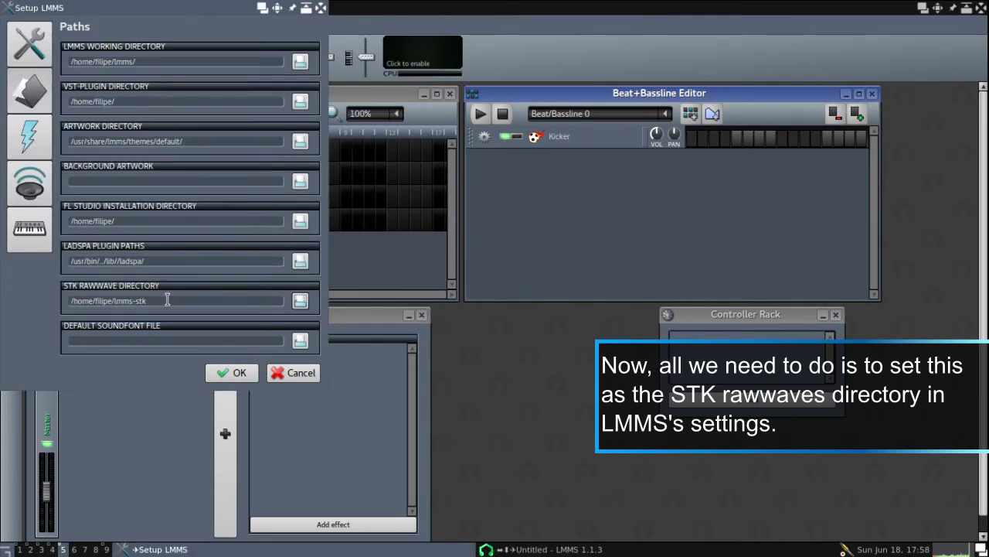
left_click(234, 374)
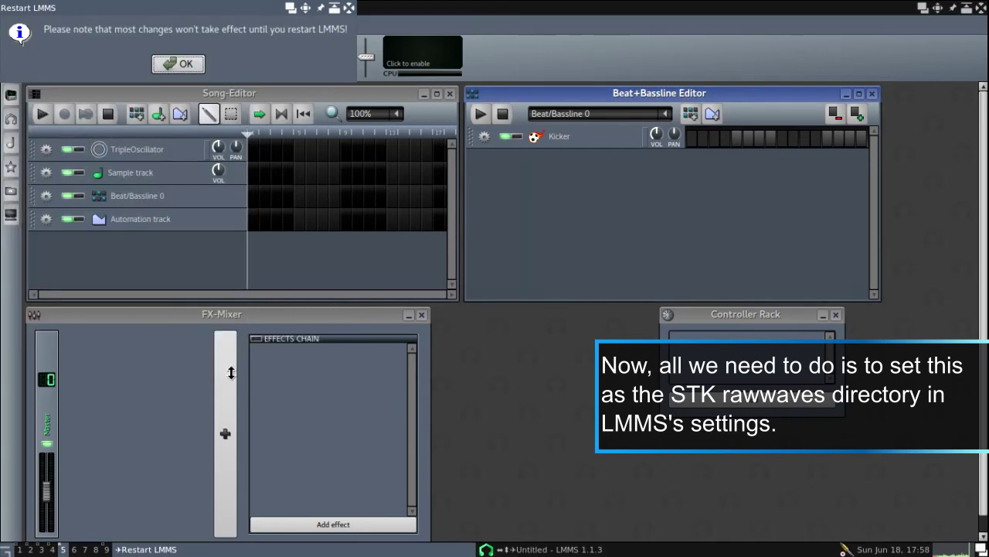
left_click(169, 65)
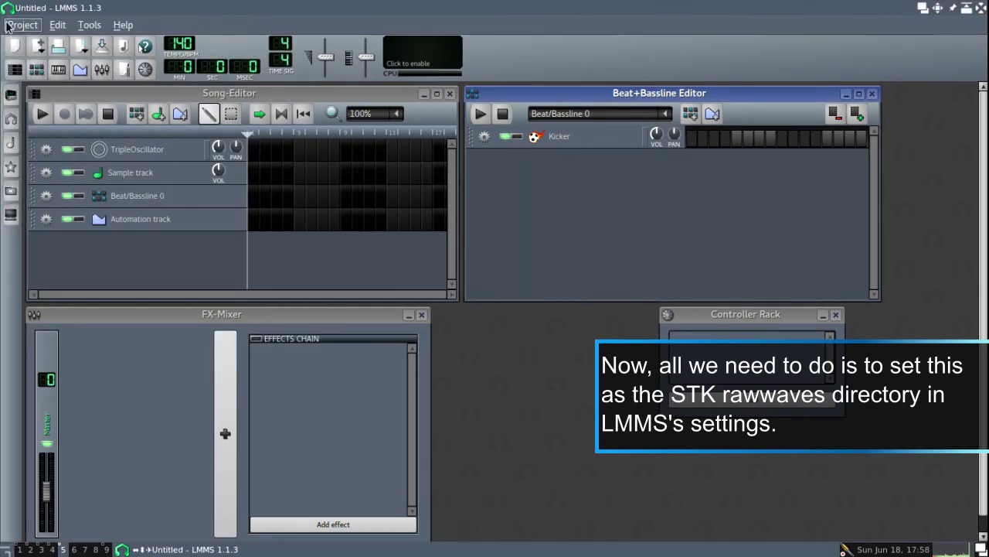
- Add a Mallets instrument track to the Song-Editor, open it, and play notes around C4–C5
left_click(11, 94)
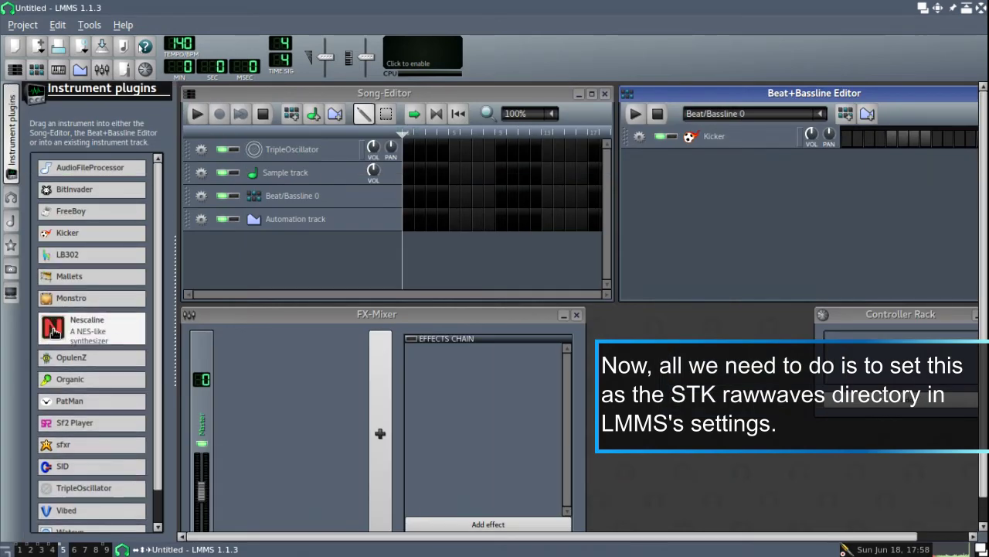
left_click_drag(55, 286, 247, 243)
left_click(256, 242)
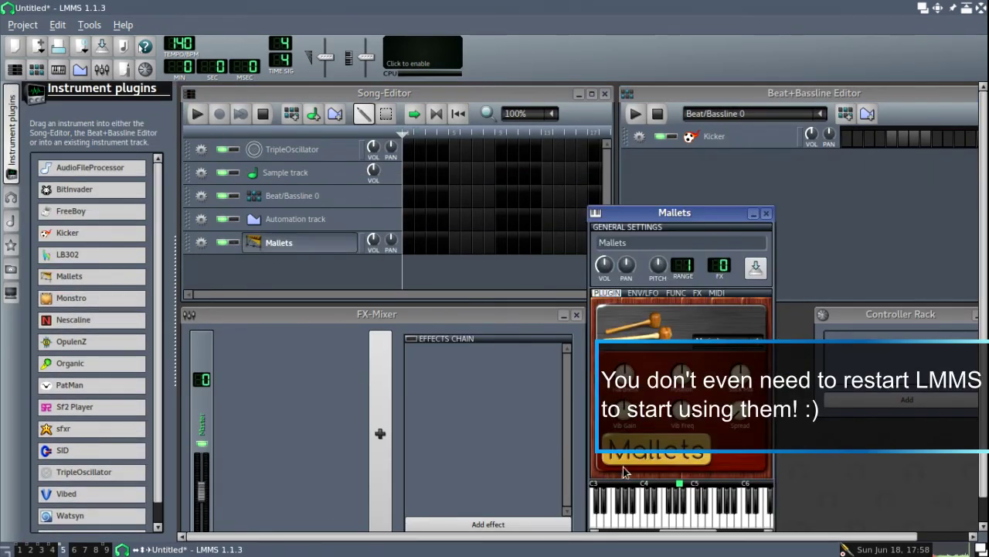
left_click(646, 506)
left_click(663, 506)
left_click(690, 510)
left_click(711, 510)
left_click(669, 514)
left_click(633, 517)
left_click(650, 518)
left_click(680, 519)
- Switch Mallets to a different preset and play several notes with it
left_click(742, 351)
left_click(808, 399)
left_click(705, 511)
left_click(663, 512)
left_click(749, 510)
left_click(687, 517)
left_click(601, 518)
- Change the Mallets preset to Tubular Bells and play a note
left_click(759, 342)
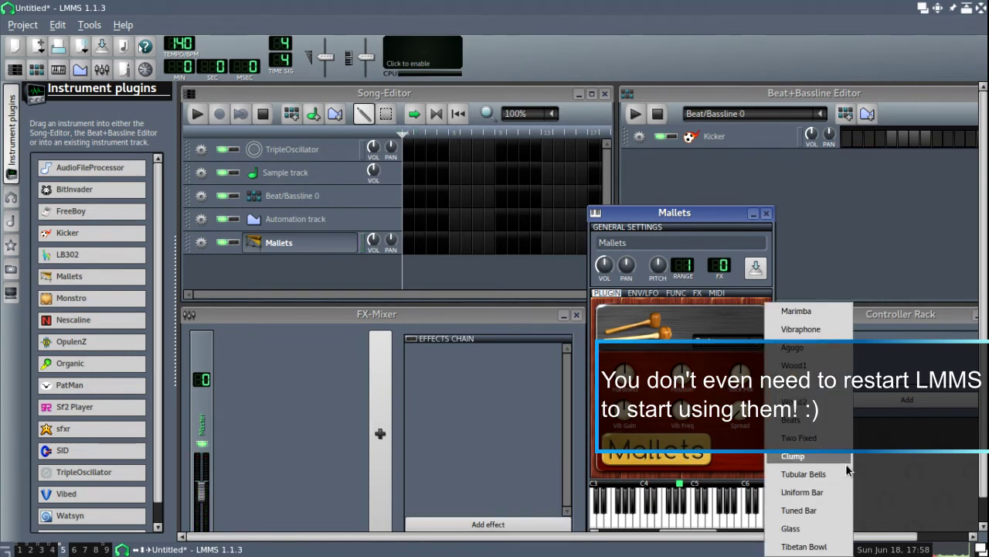
left_click(804, 473)
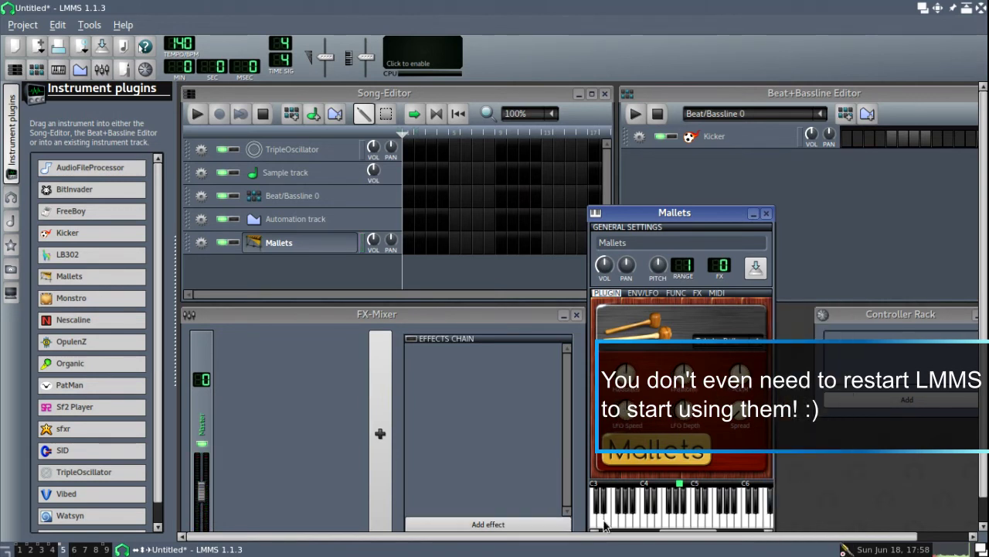
left_click(629, 524)
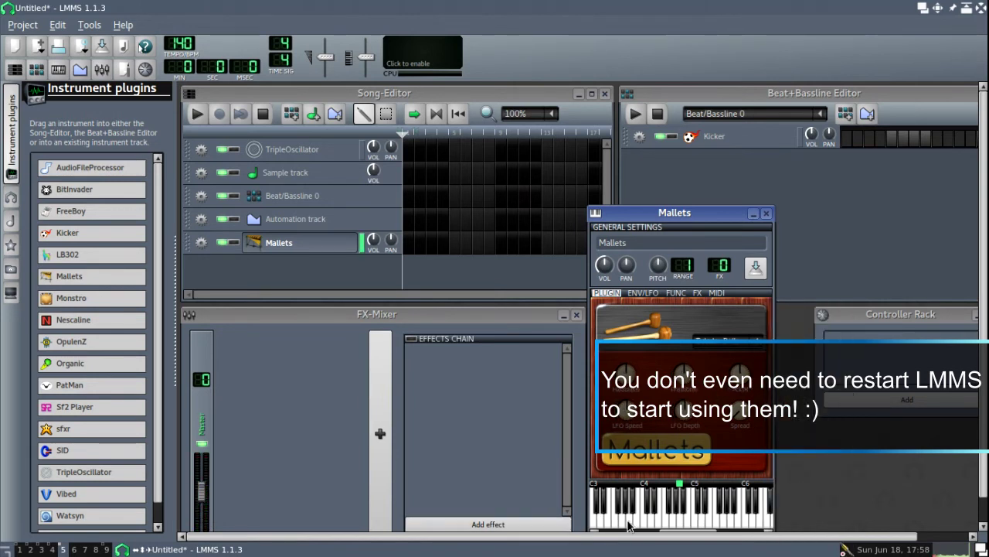
- Close the Mallets instrument window and widen the instrument plugin list
left_click(766, 213)
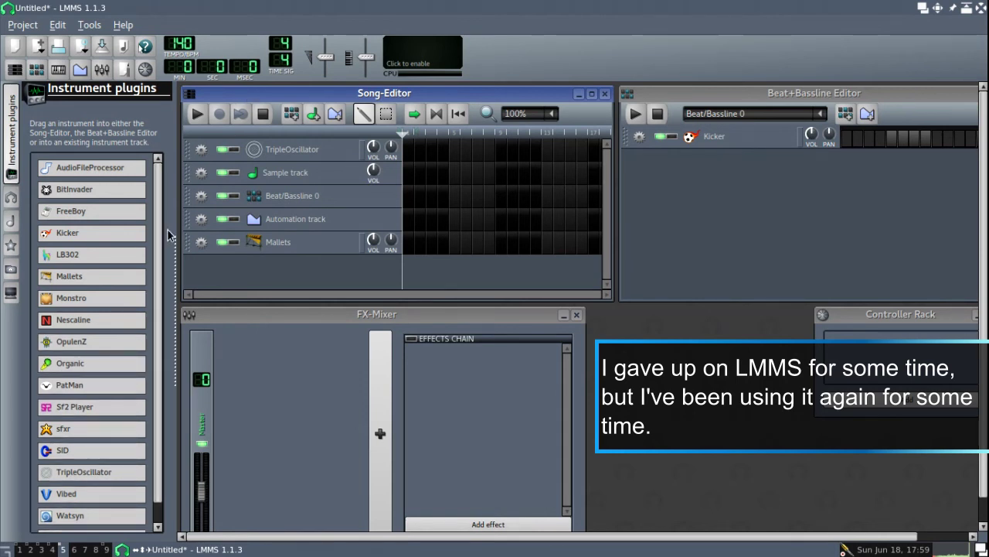
left_click_drag(176, 233, 202, 233)
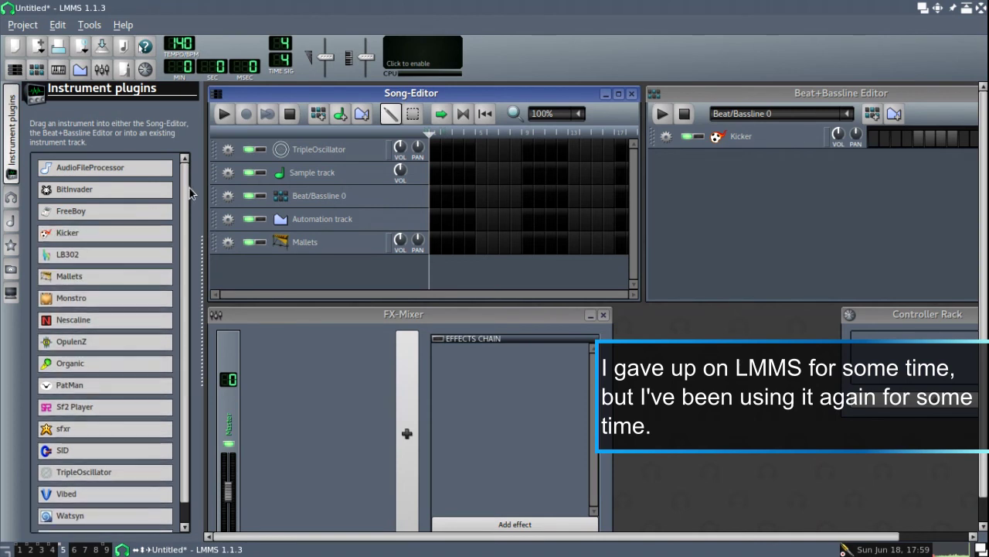
scroll(188, 203, "down", 1)
scroll(177, 277, "up", 1)
scroll(154, 324, "down", 1)
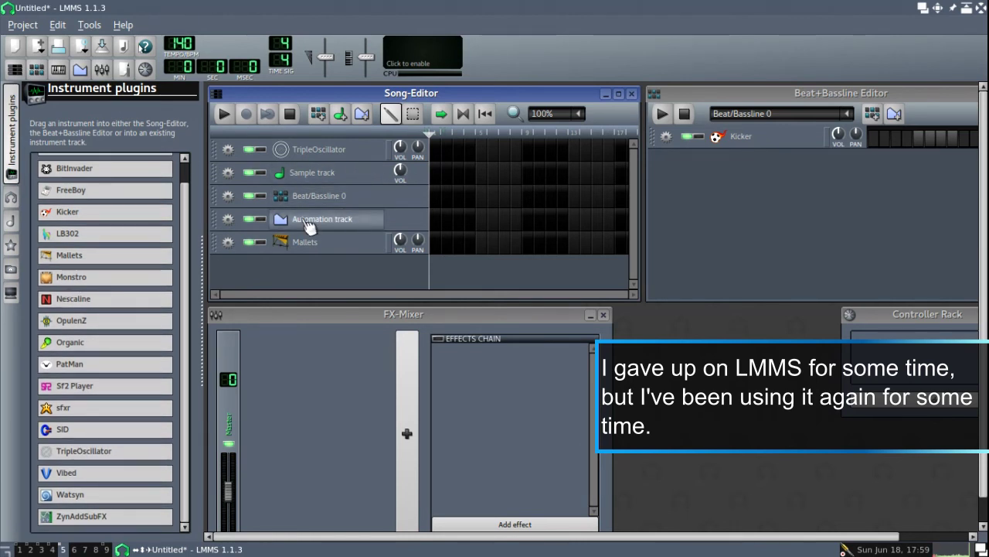
- Move the Controller Rack window toward the centre-right of the workspace
left_click_drag(893, 321, 745, 334)
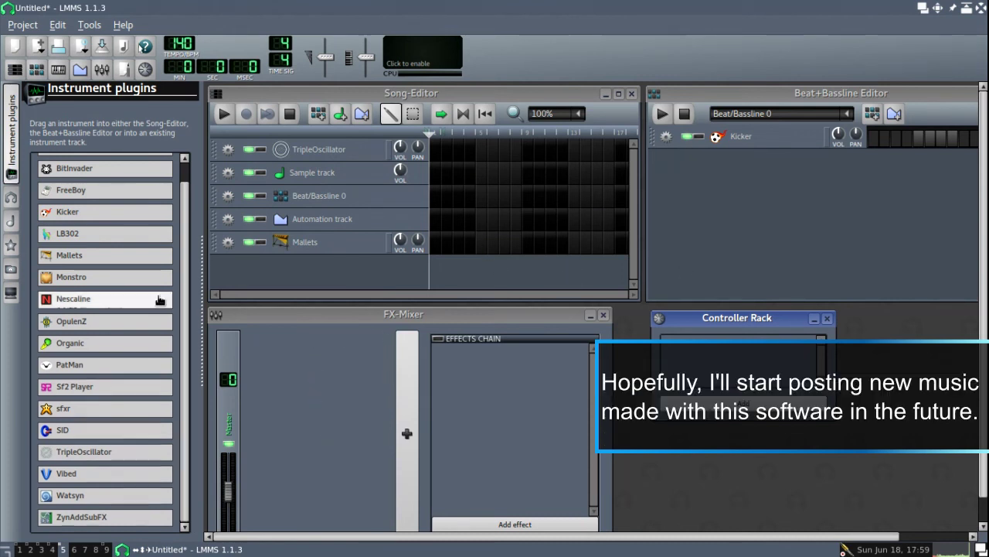
scroll(178, 215, "up", 2)
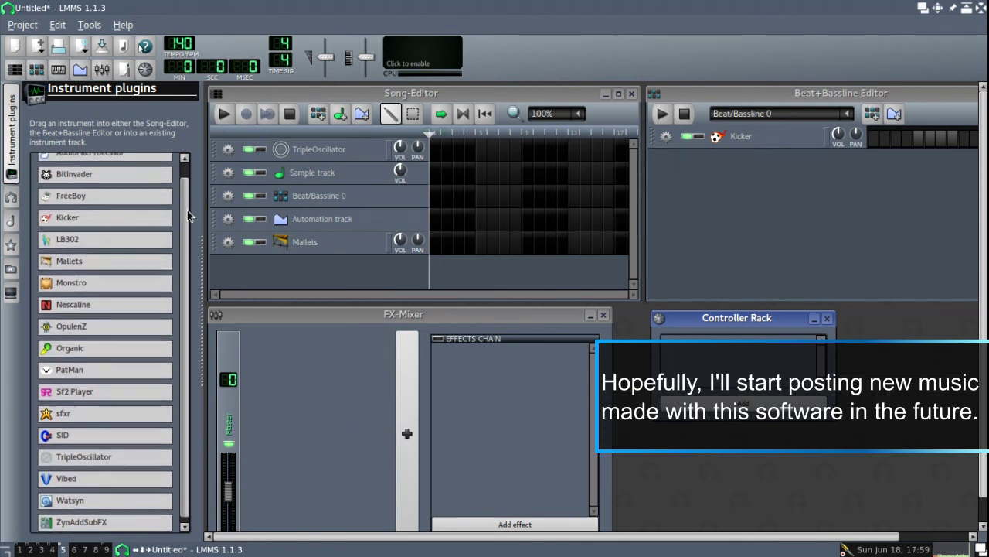
scroll(186, 205, "down", 1)
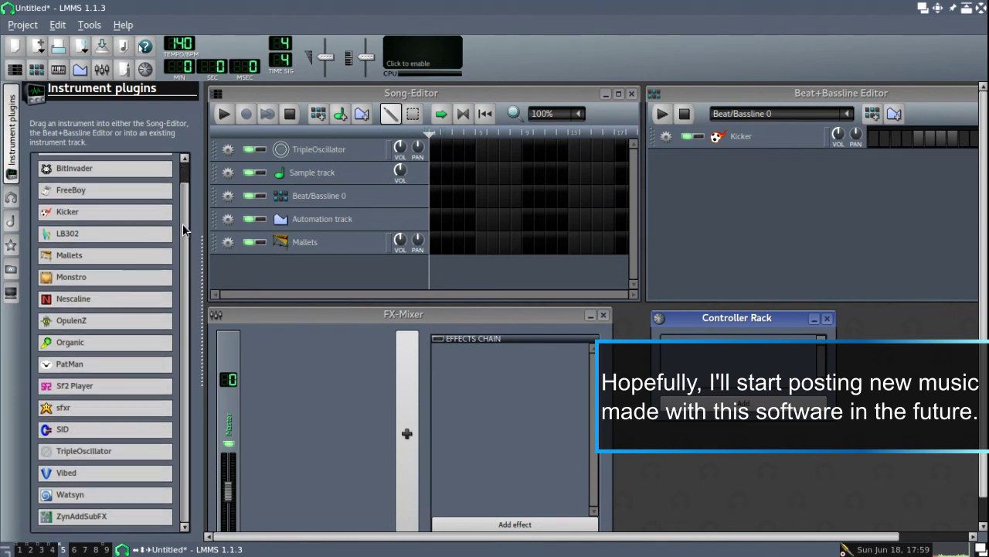
scroll(182, 205, "up", 1)
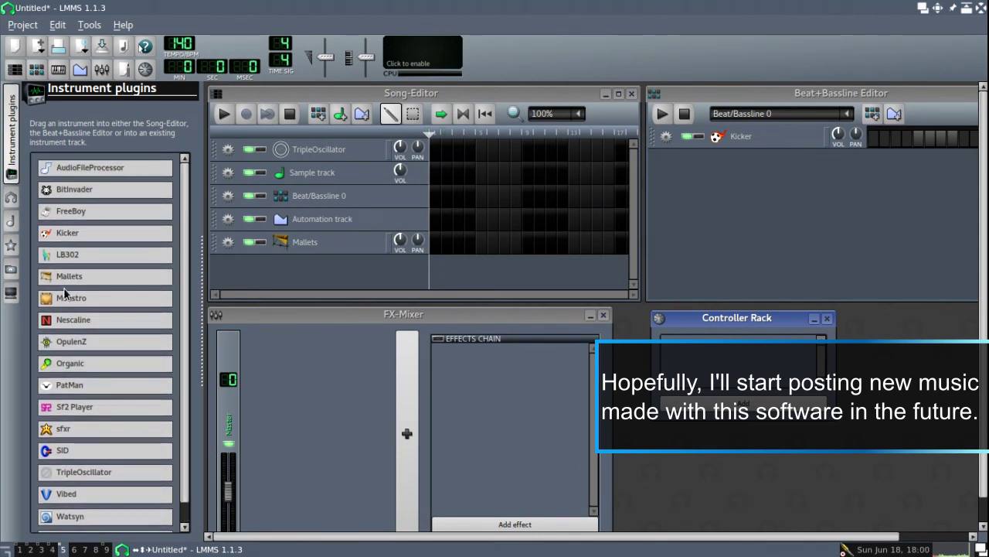